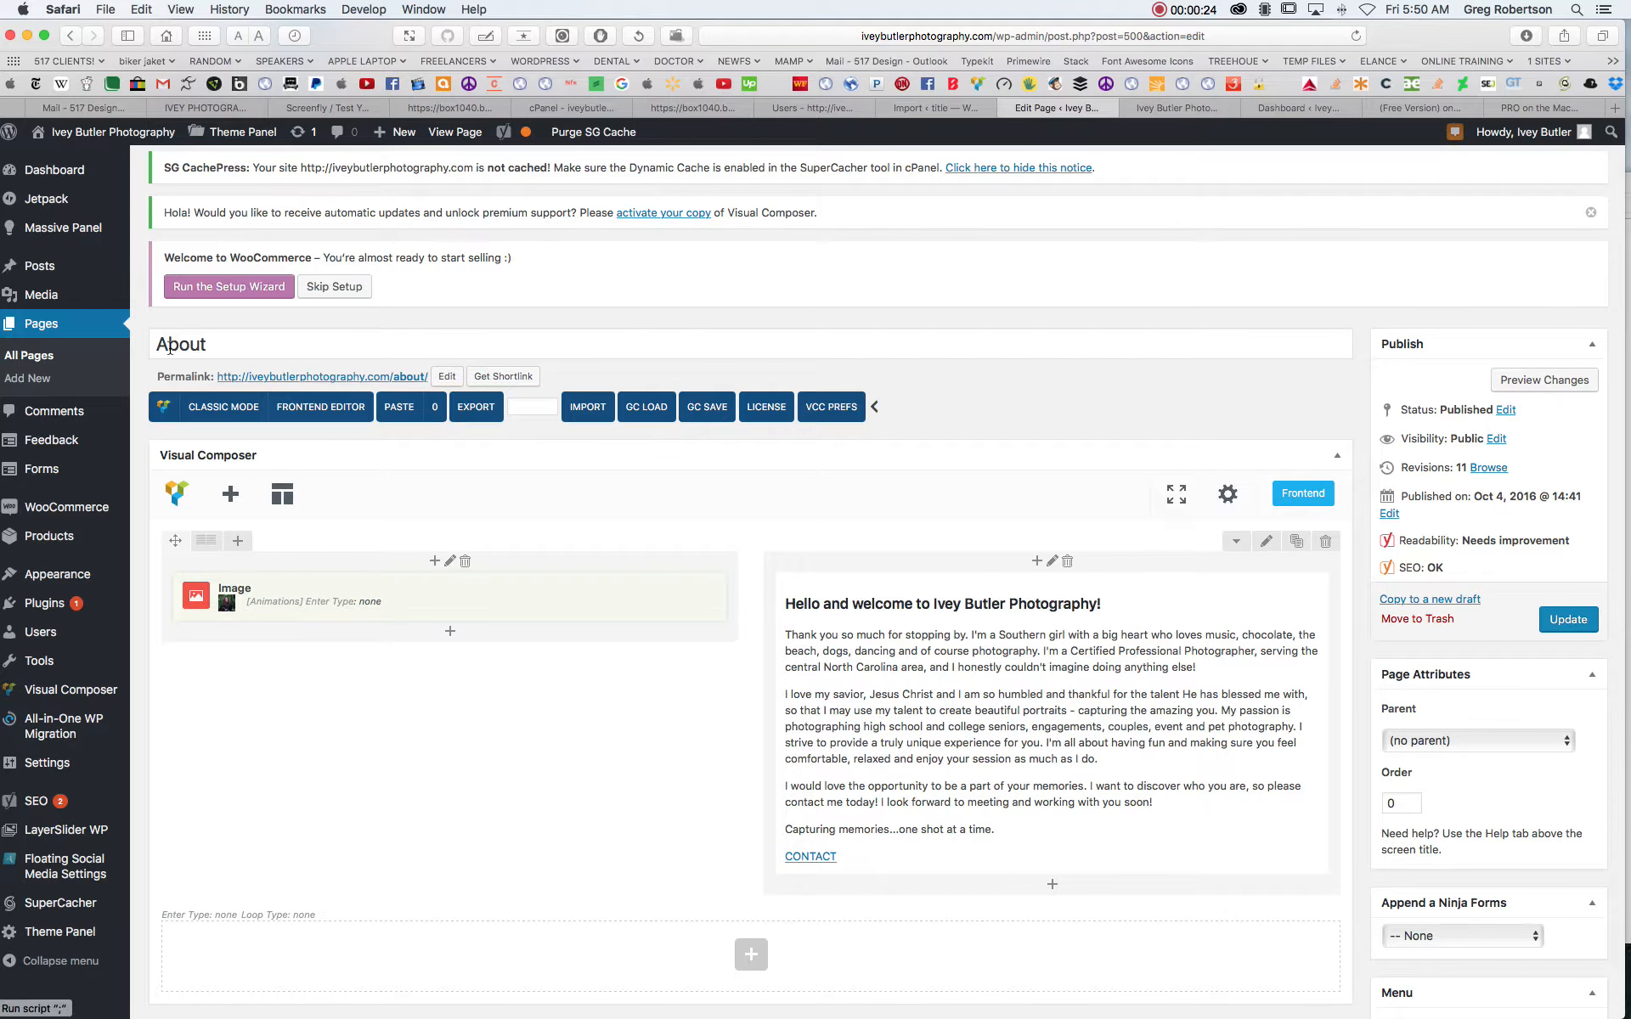
pyautogui.click(202, 345)
pyautogui.doubleClick(202, 346)
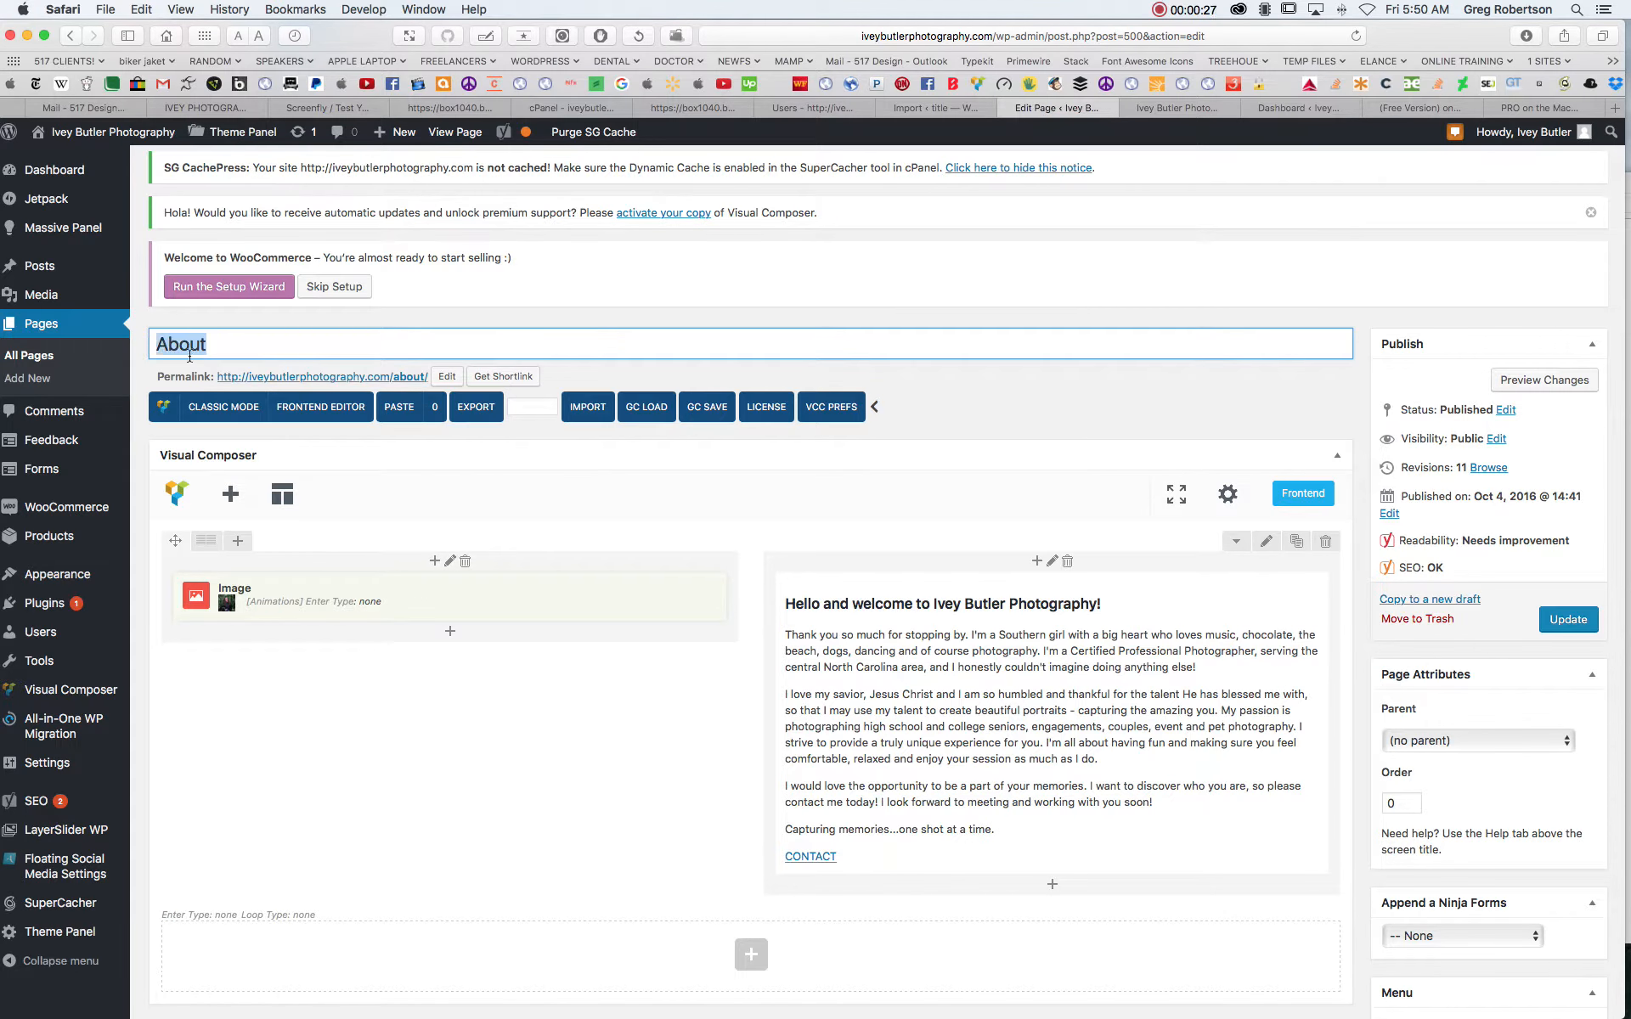
pyautogui.click(379, 747)
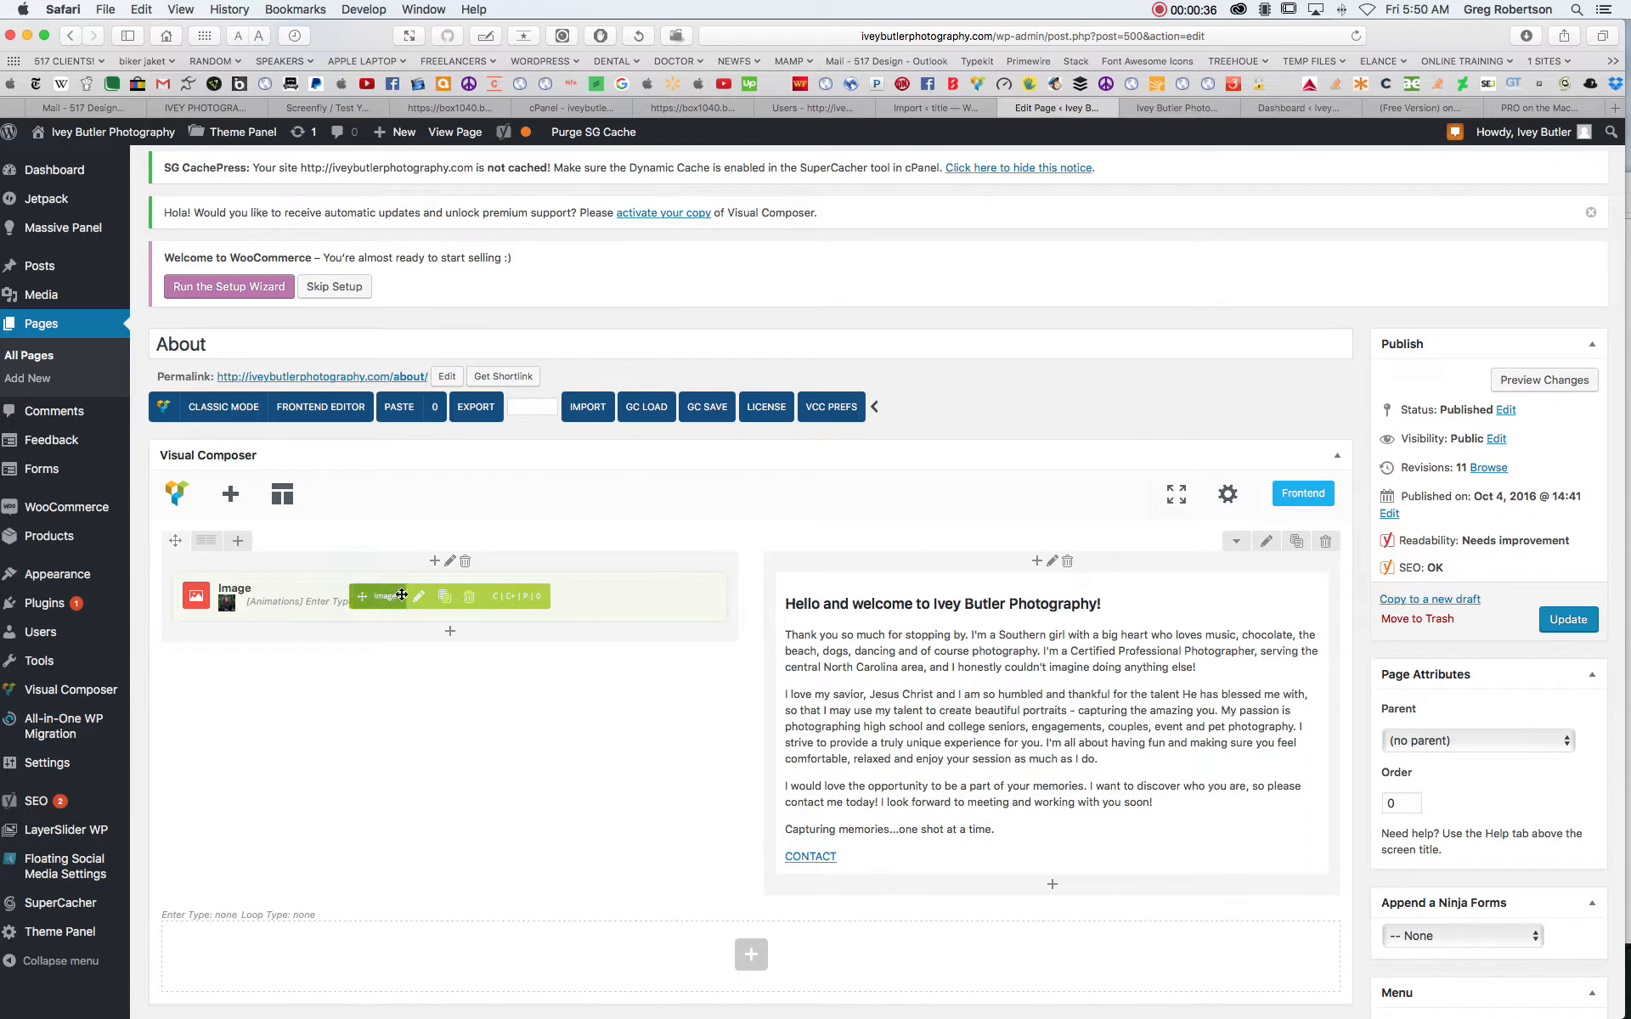
# - Open the settings of the About page's Image element and bring up the media library to replace its picture
pyautogui.moveTo(238, 609)
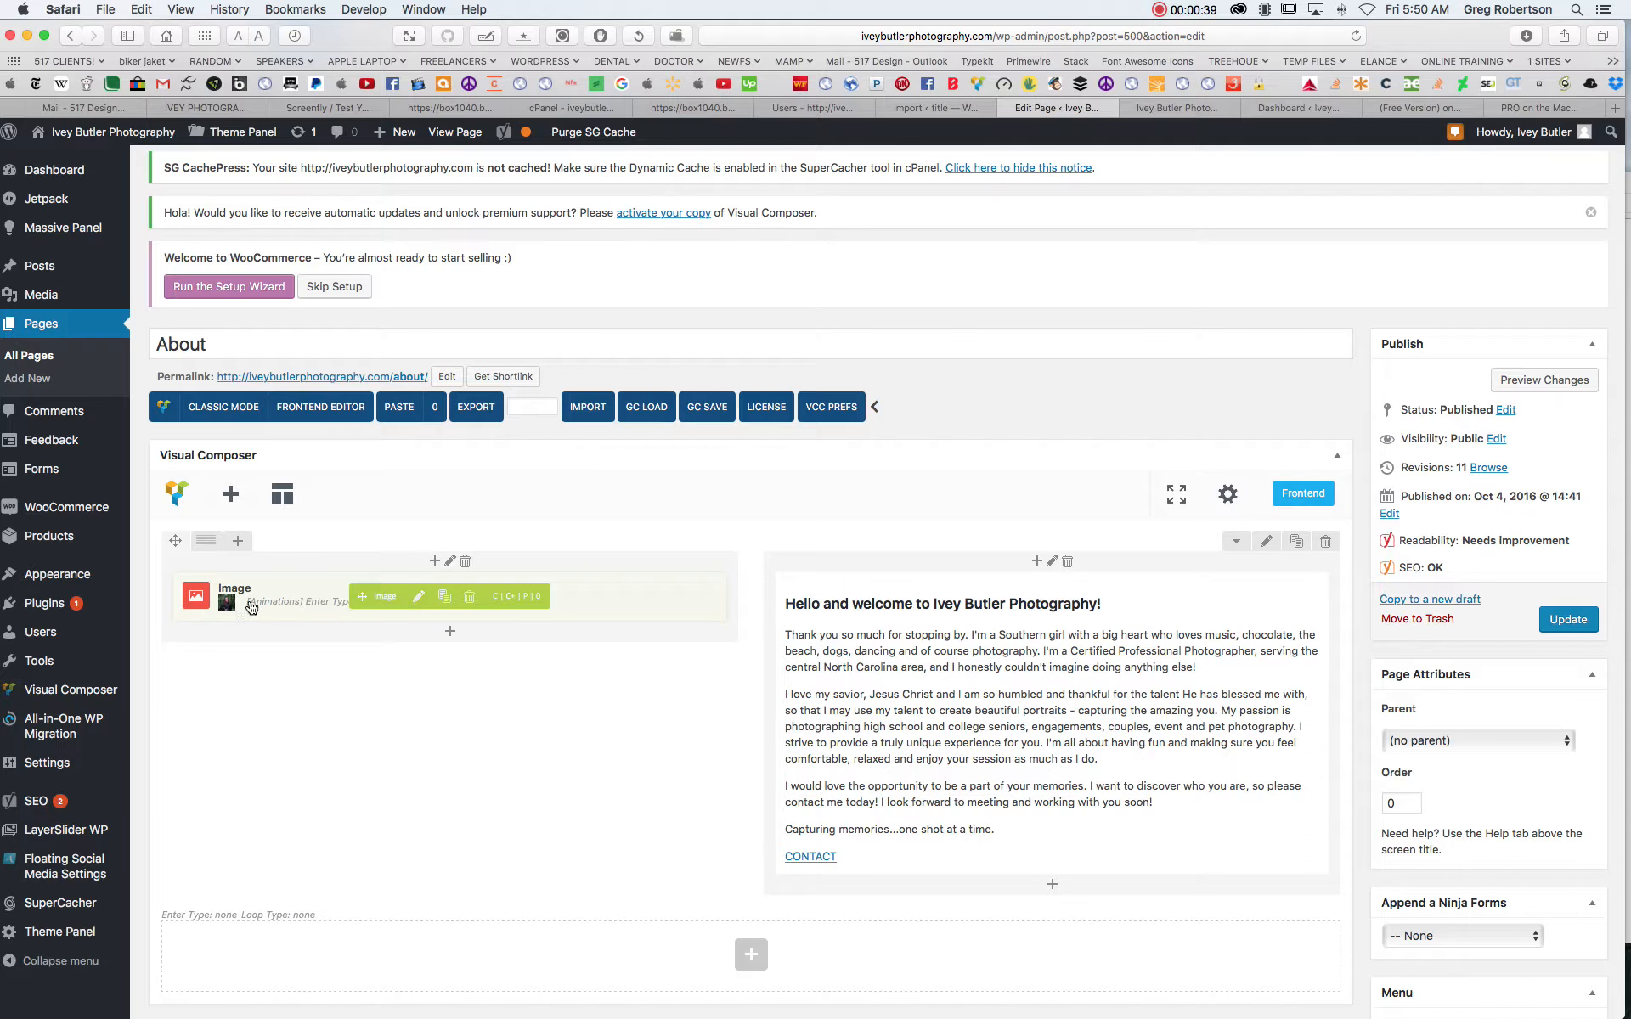
pyautogui.click(419, 603)
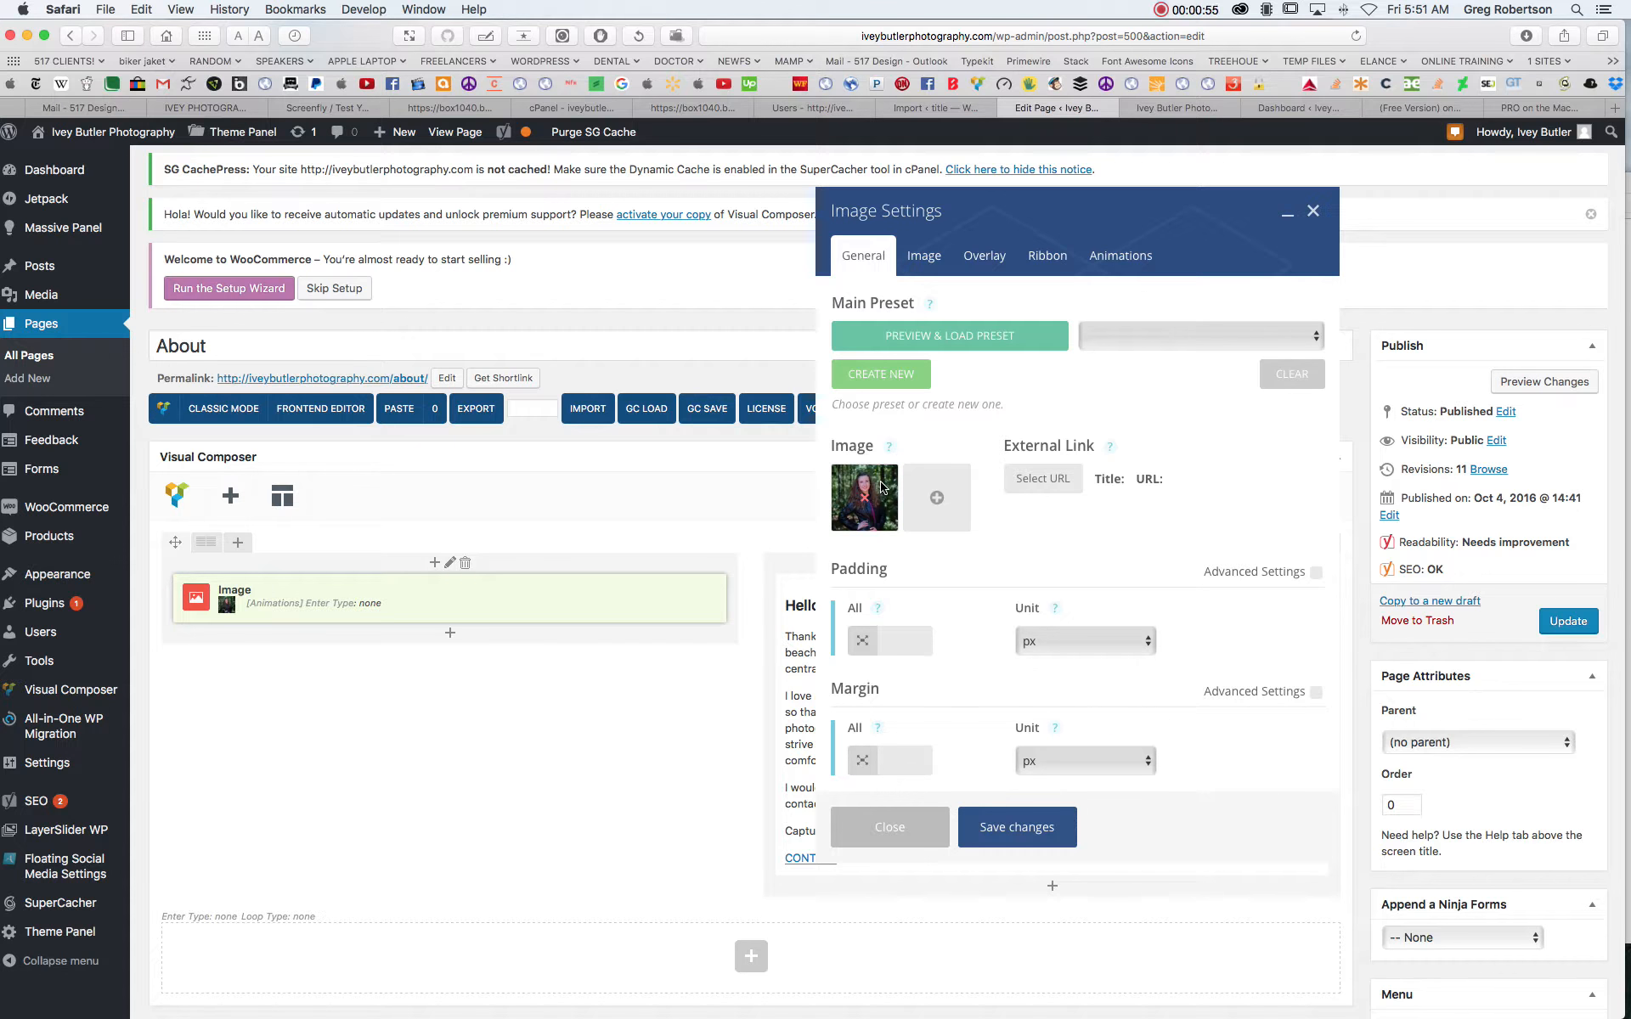
pyautogui.click(940, 502)
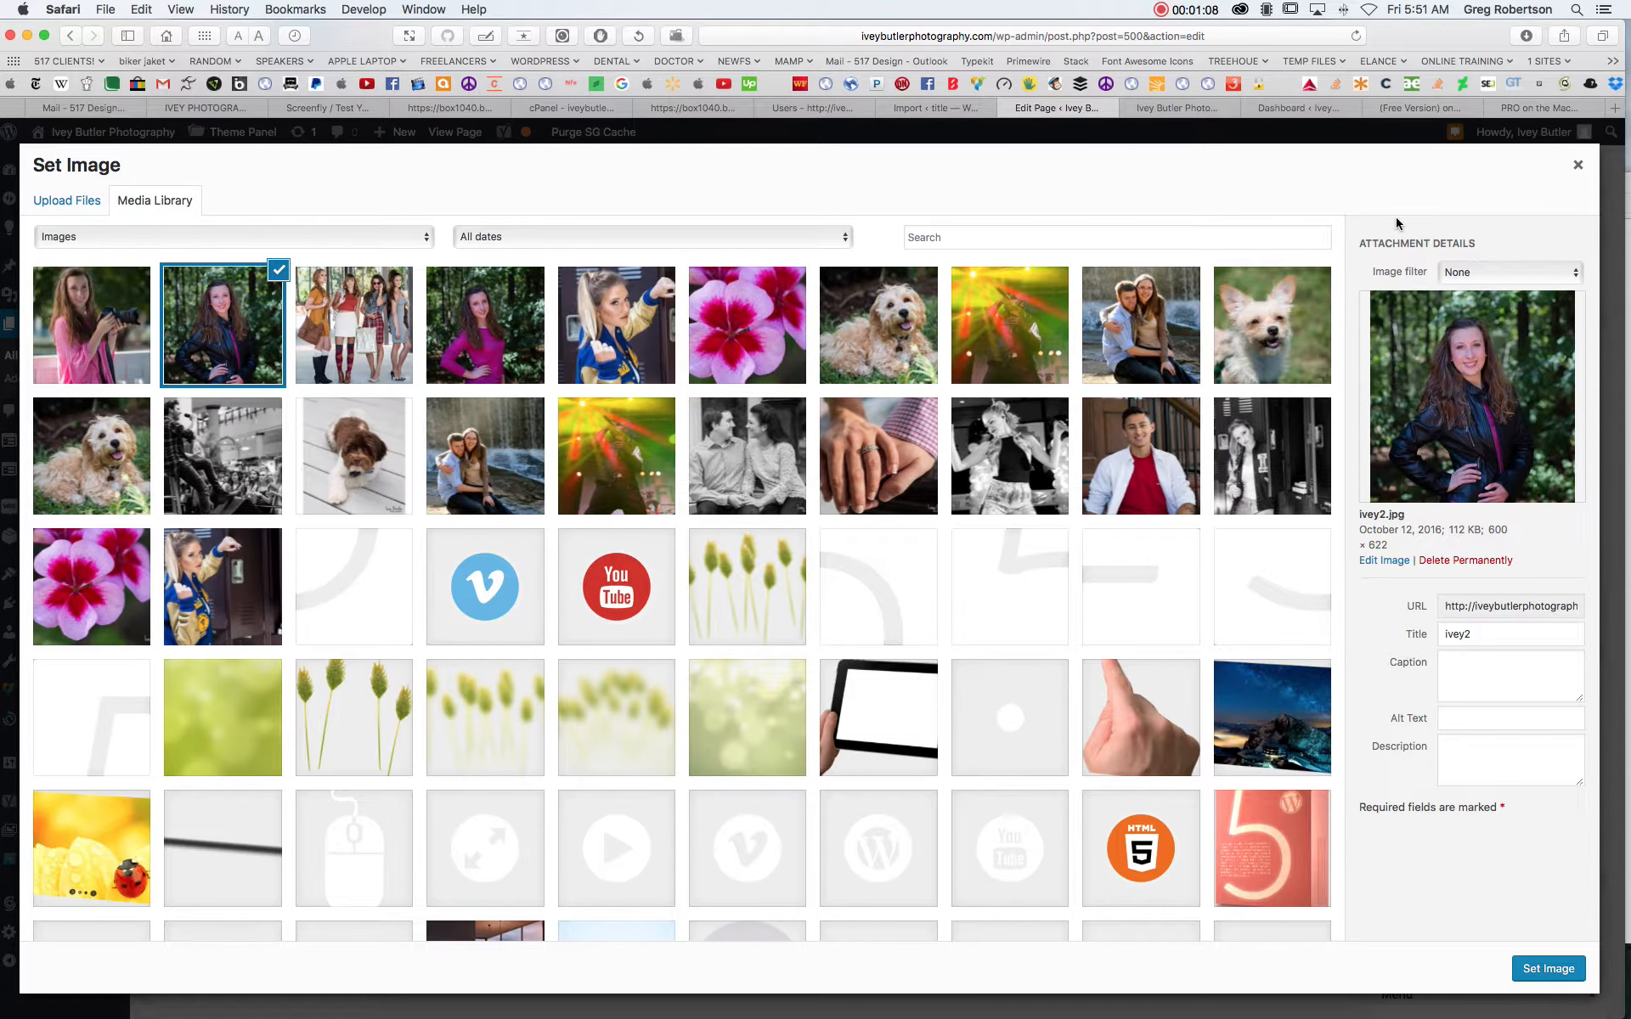
# - Examine the pixel dimensions and file size in the selected image's attachment details
pyautogui.moveTo(1487, 535); pyautogui.dragTo(1515, 546)
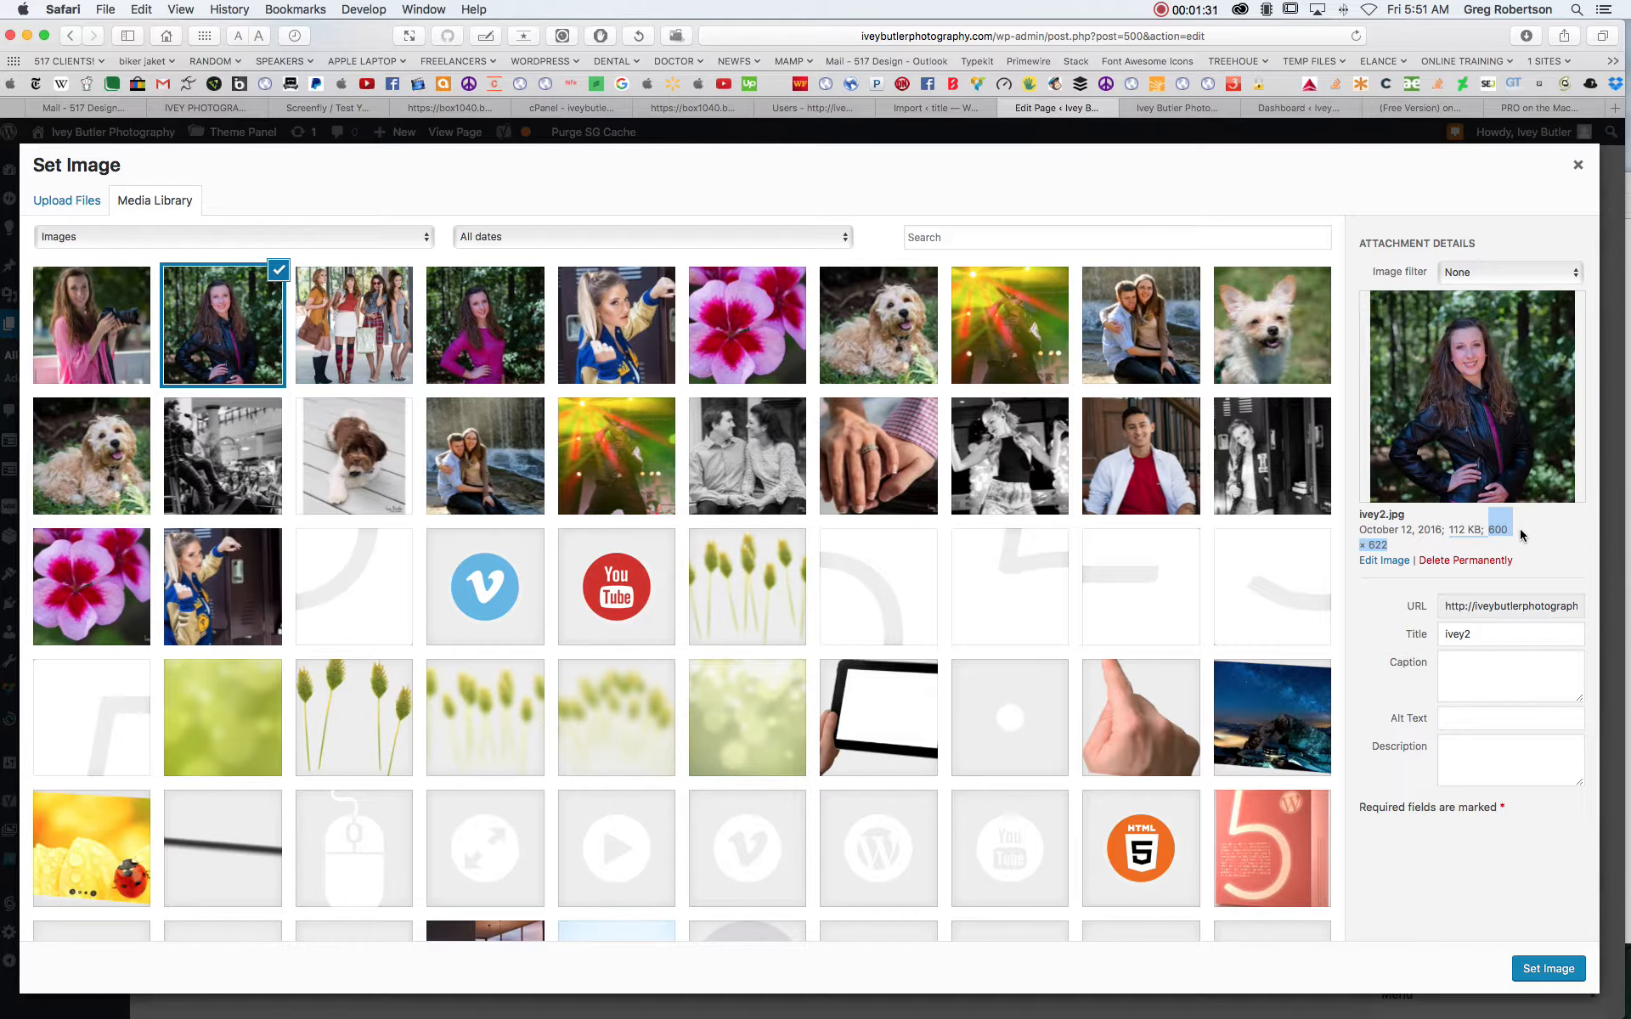
pyautogui.click(1452, 529)
pyautogui.moveTo(1453, 529); pyautogui.dragTo(1483, 529)
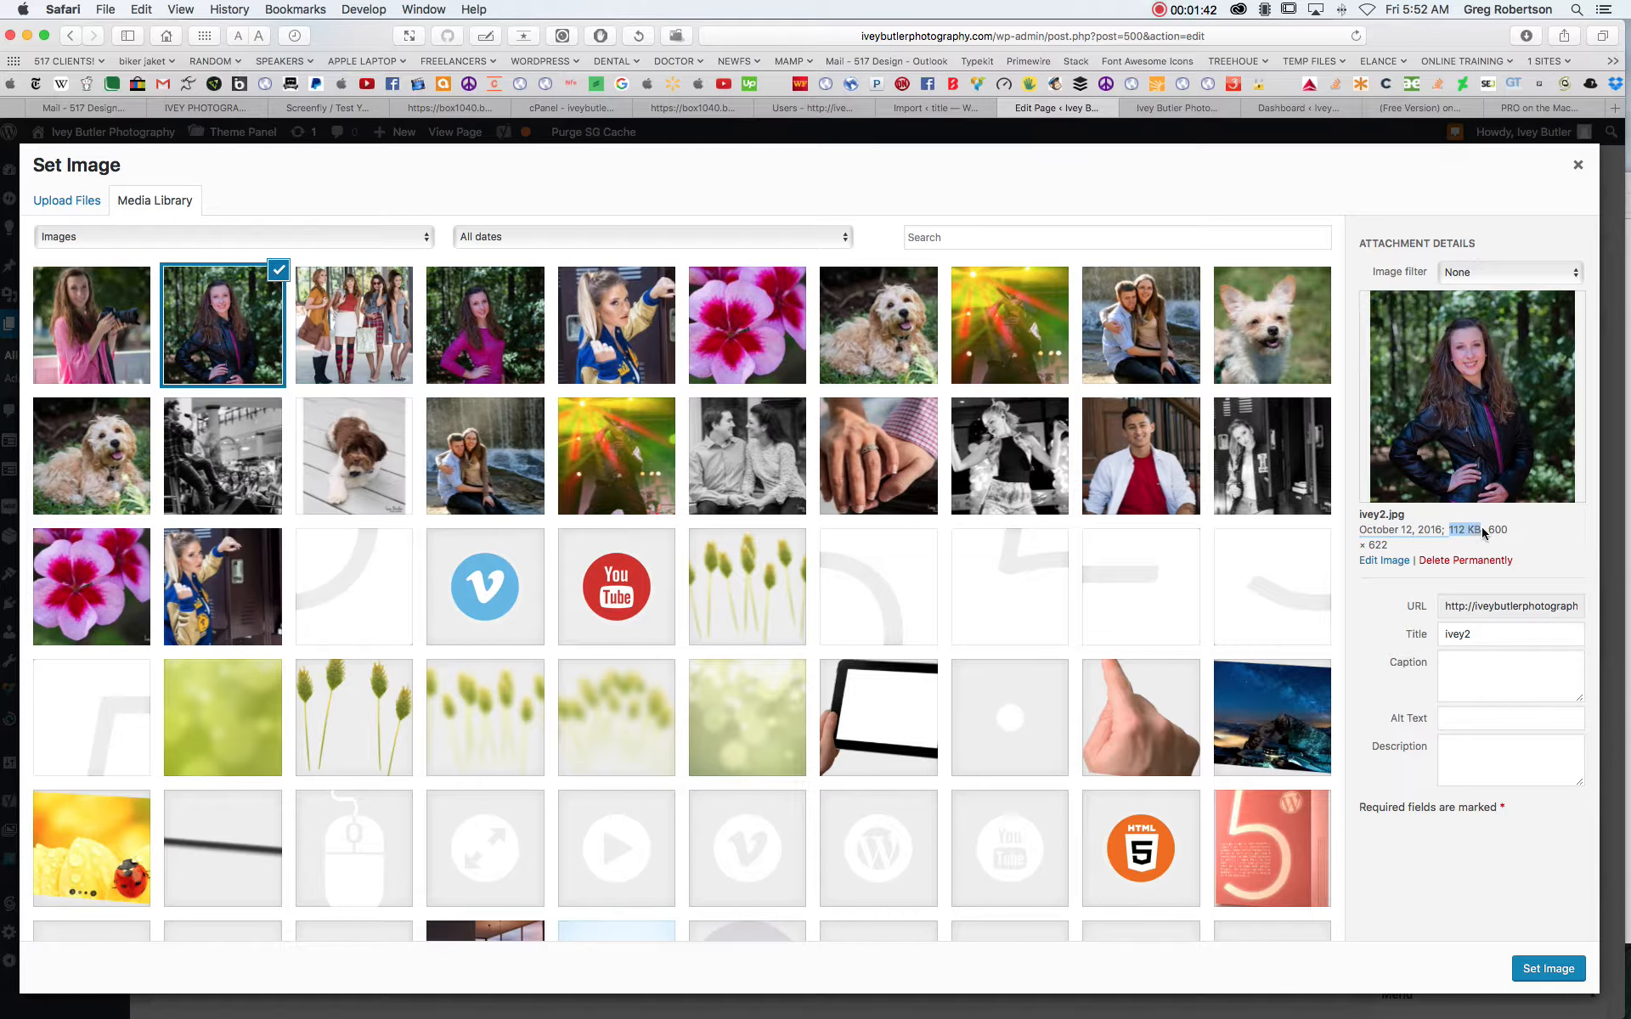
pyautogui.moveTo(1491, 529)
pyautogui.mouseDown()
pyautogui.moveTo(1503, 538)
pyautogui.moveTo(1453, 531)
pyautogui.moveTo(1481, 531)
pyautogui.mouseUp()
pyautogui.moveTo(1450, 531); pyautogui.dragTo(1482, 531)
pyautogui.click(1486, 542)
pyautogui.moveTo(1450, 529); pyautogui.dragTo(1498, 529)
pyautogui.click(1542, 531)
# - Replace the element's picture with ivey-contact.jpg from the media library and save the image settings
pyautogui.click(92, 334)
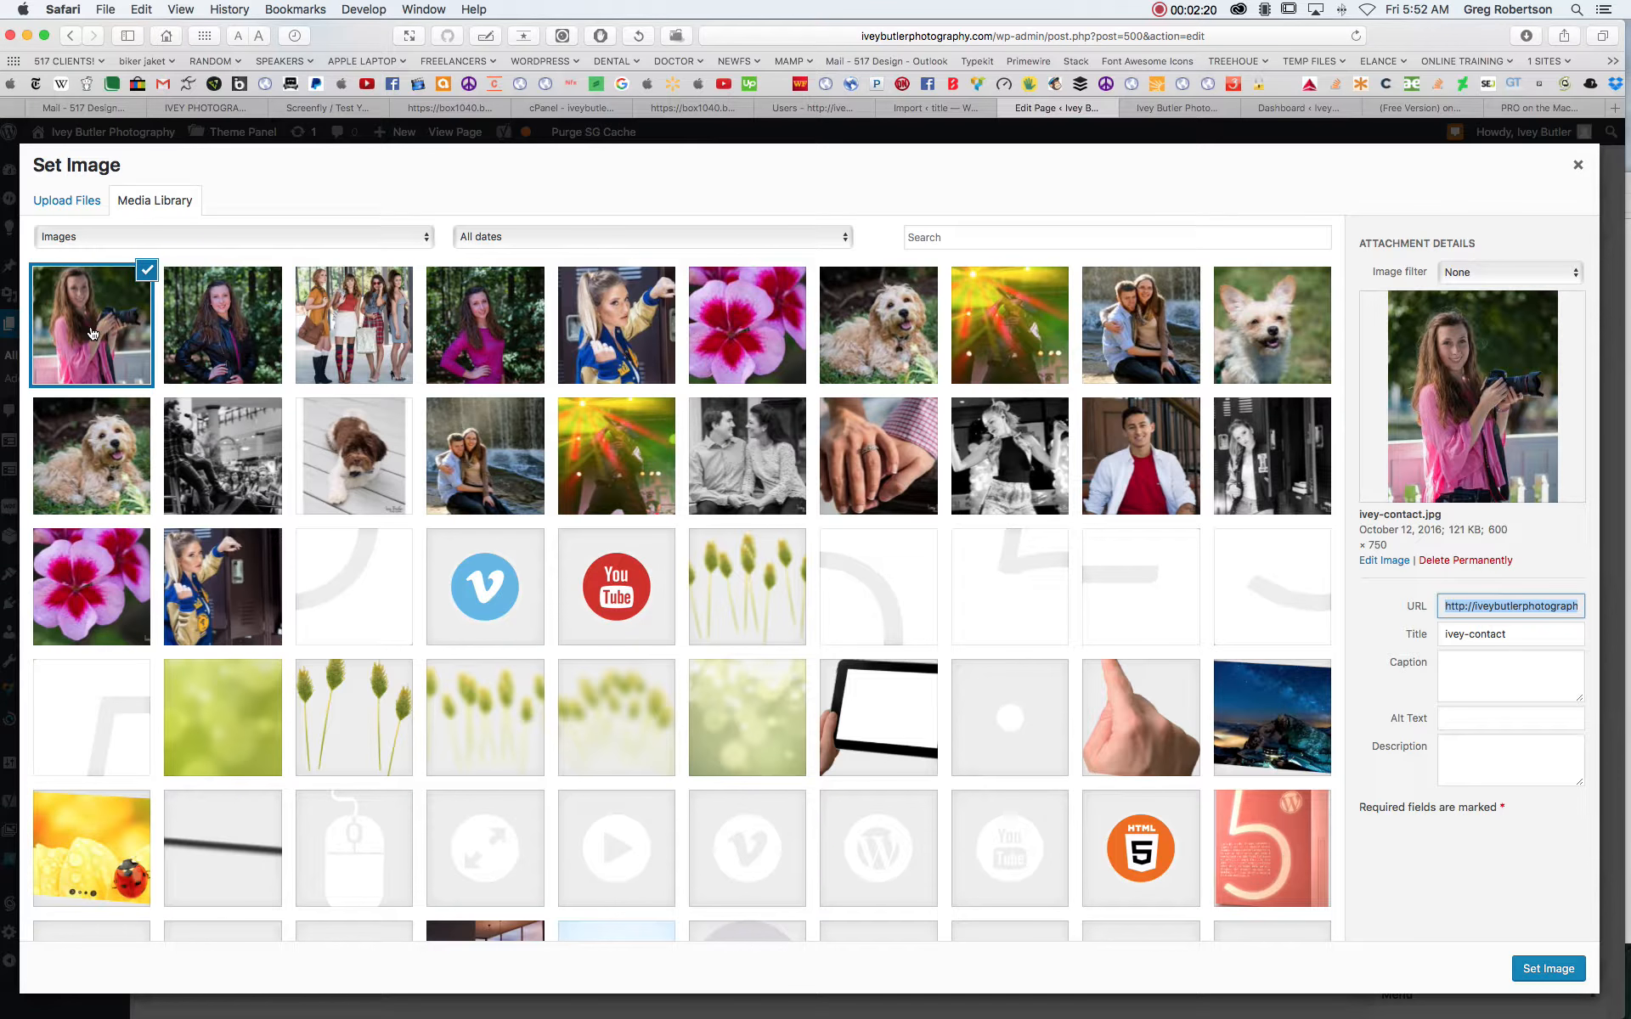
pyautogui.click(349, 318)
pyautogui.click(217, 322)
pyautogui.click(92, 328)
pyautogui.click(1543, 967)
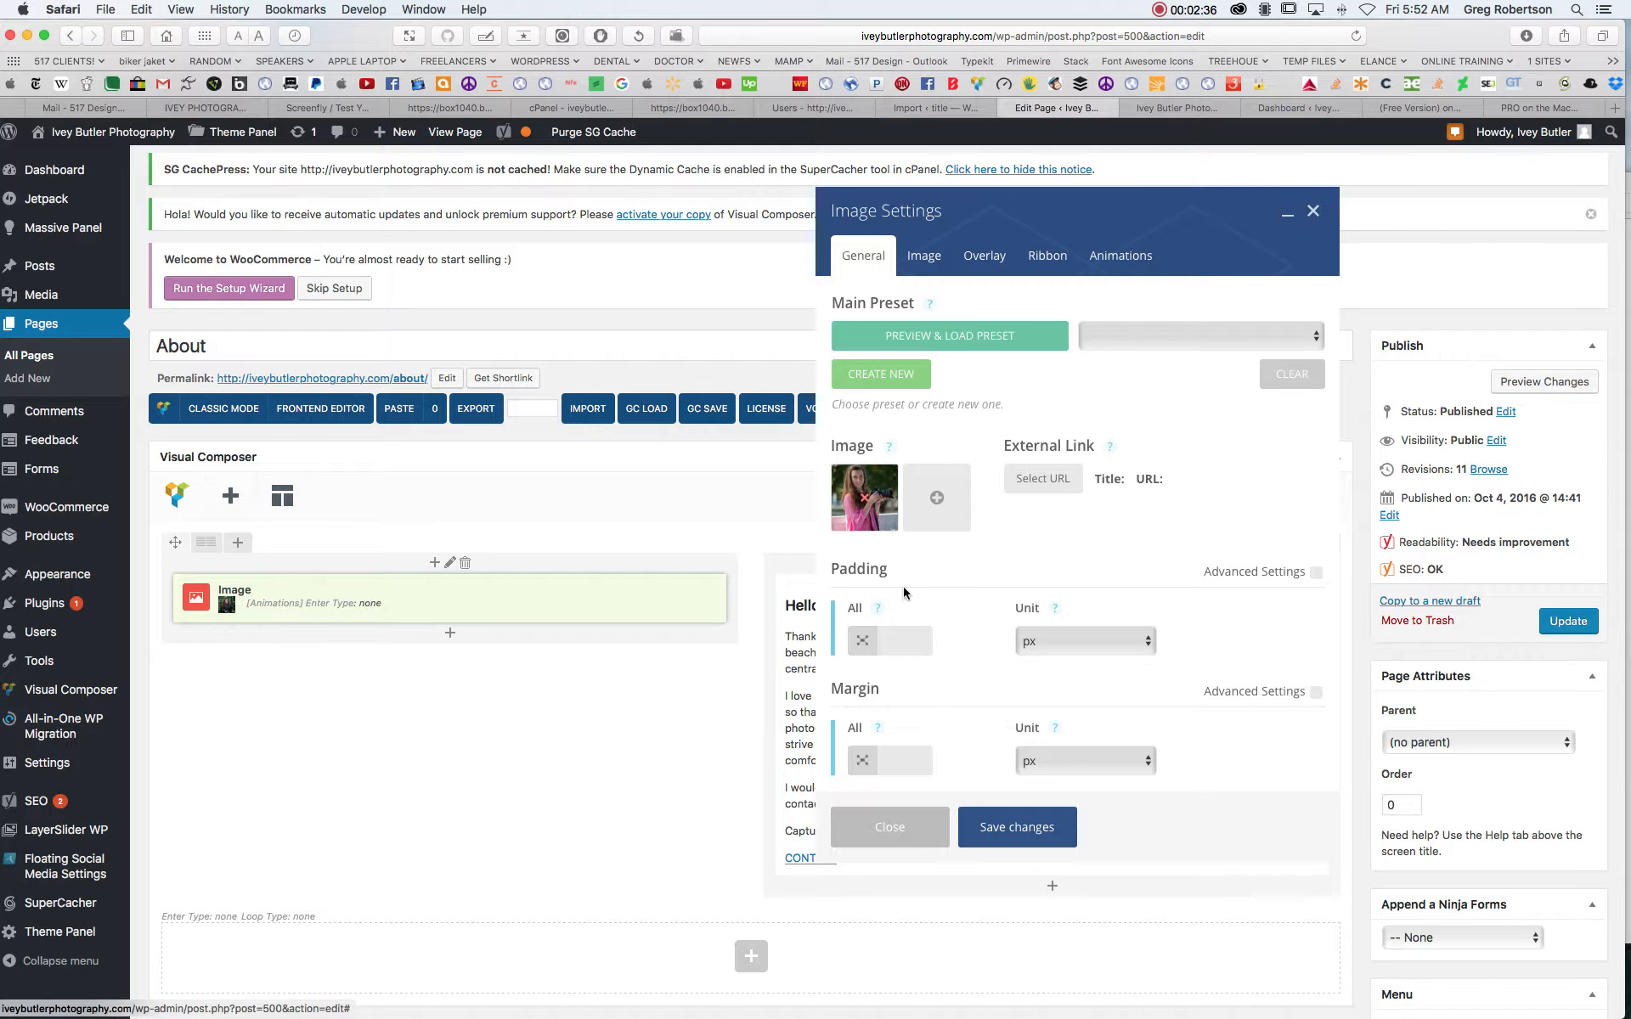
pyautogui.click(1029, 841)
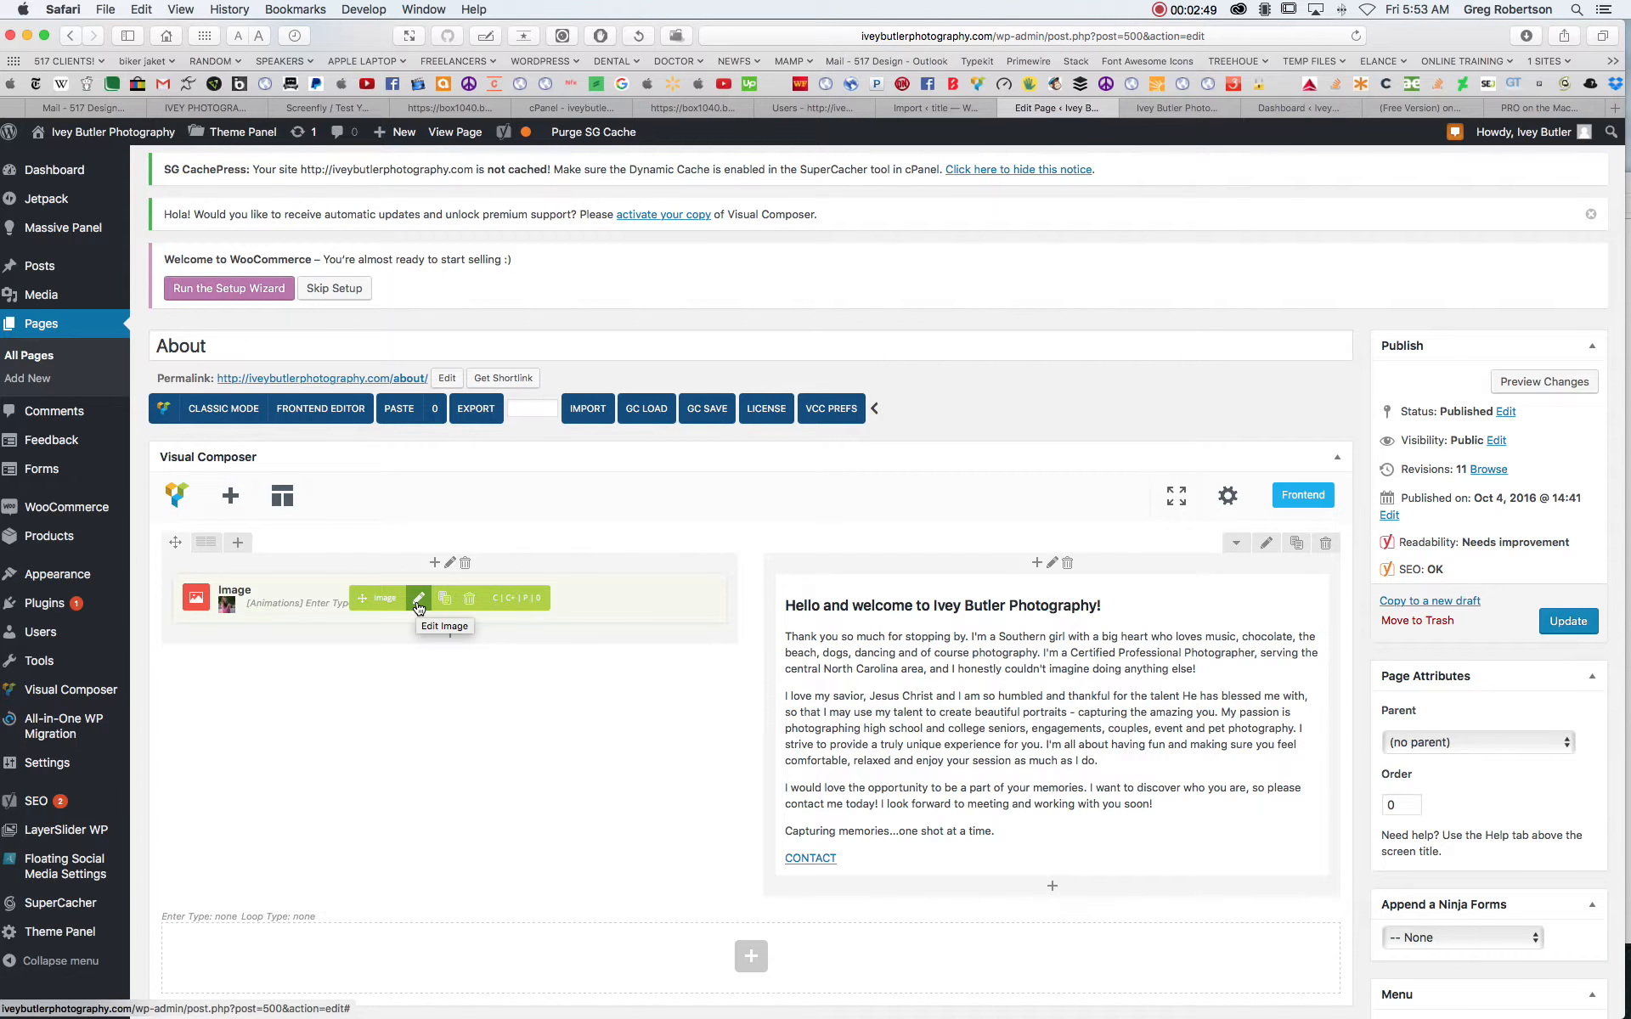
pyautogui.click(419, 601)
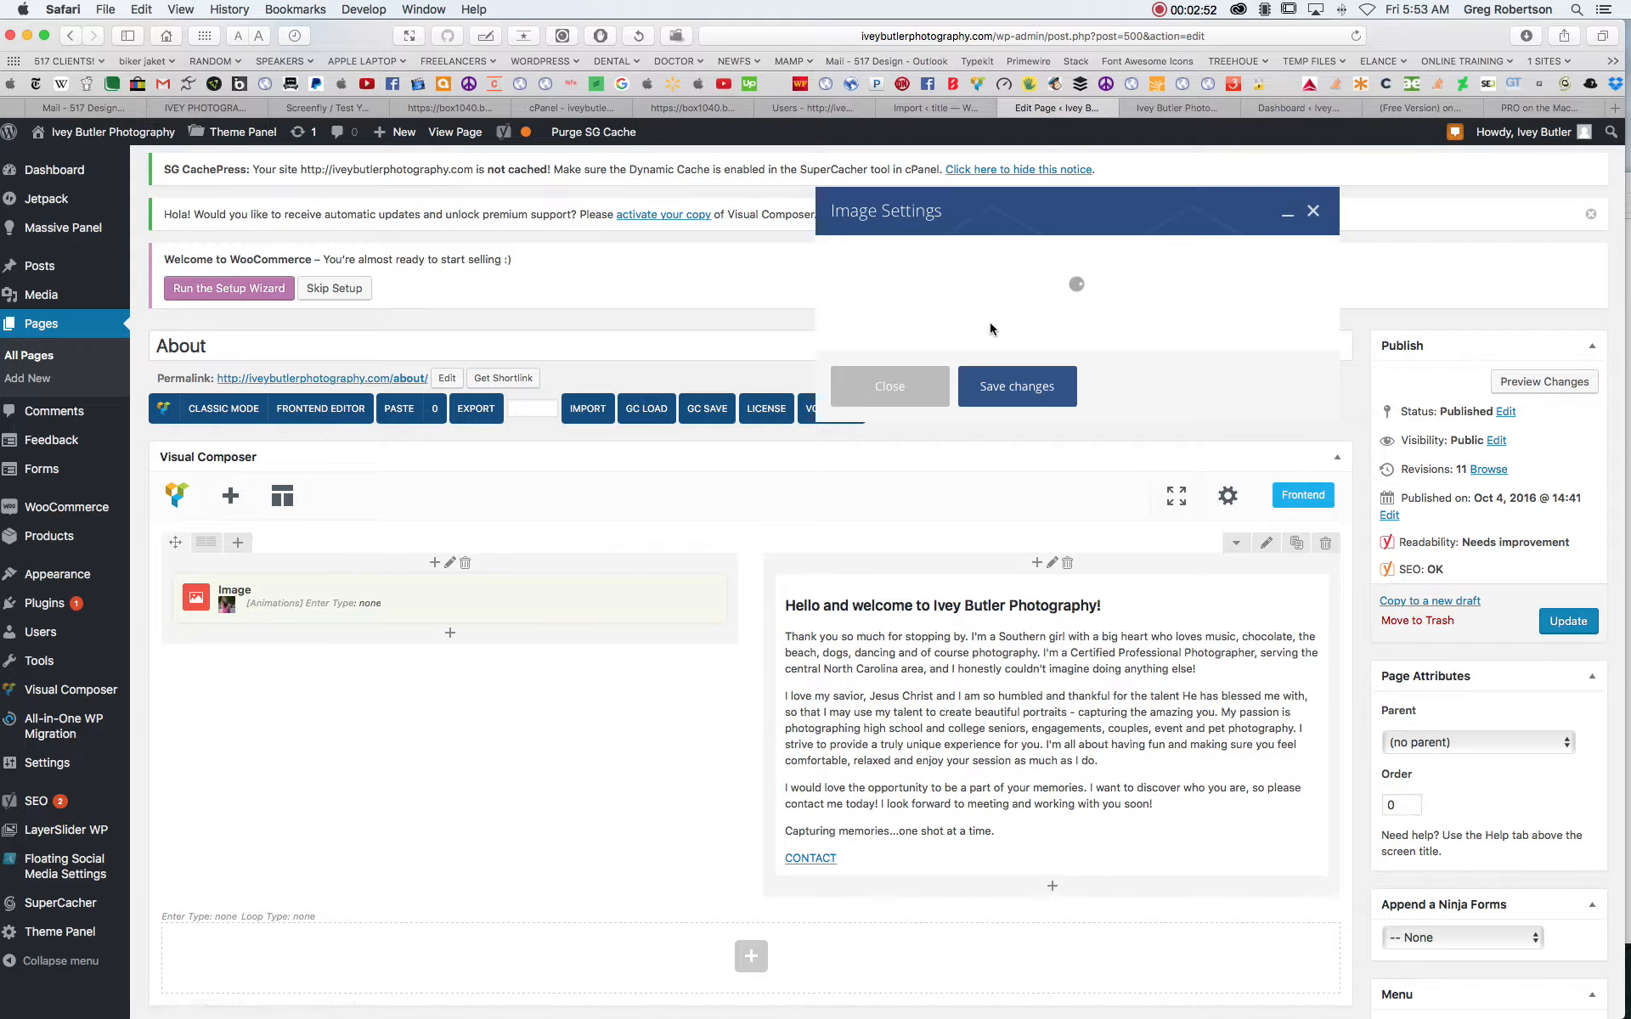
pyautogui.scroll(-1, 990, 323)
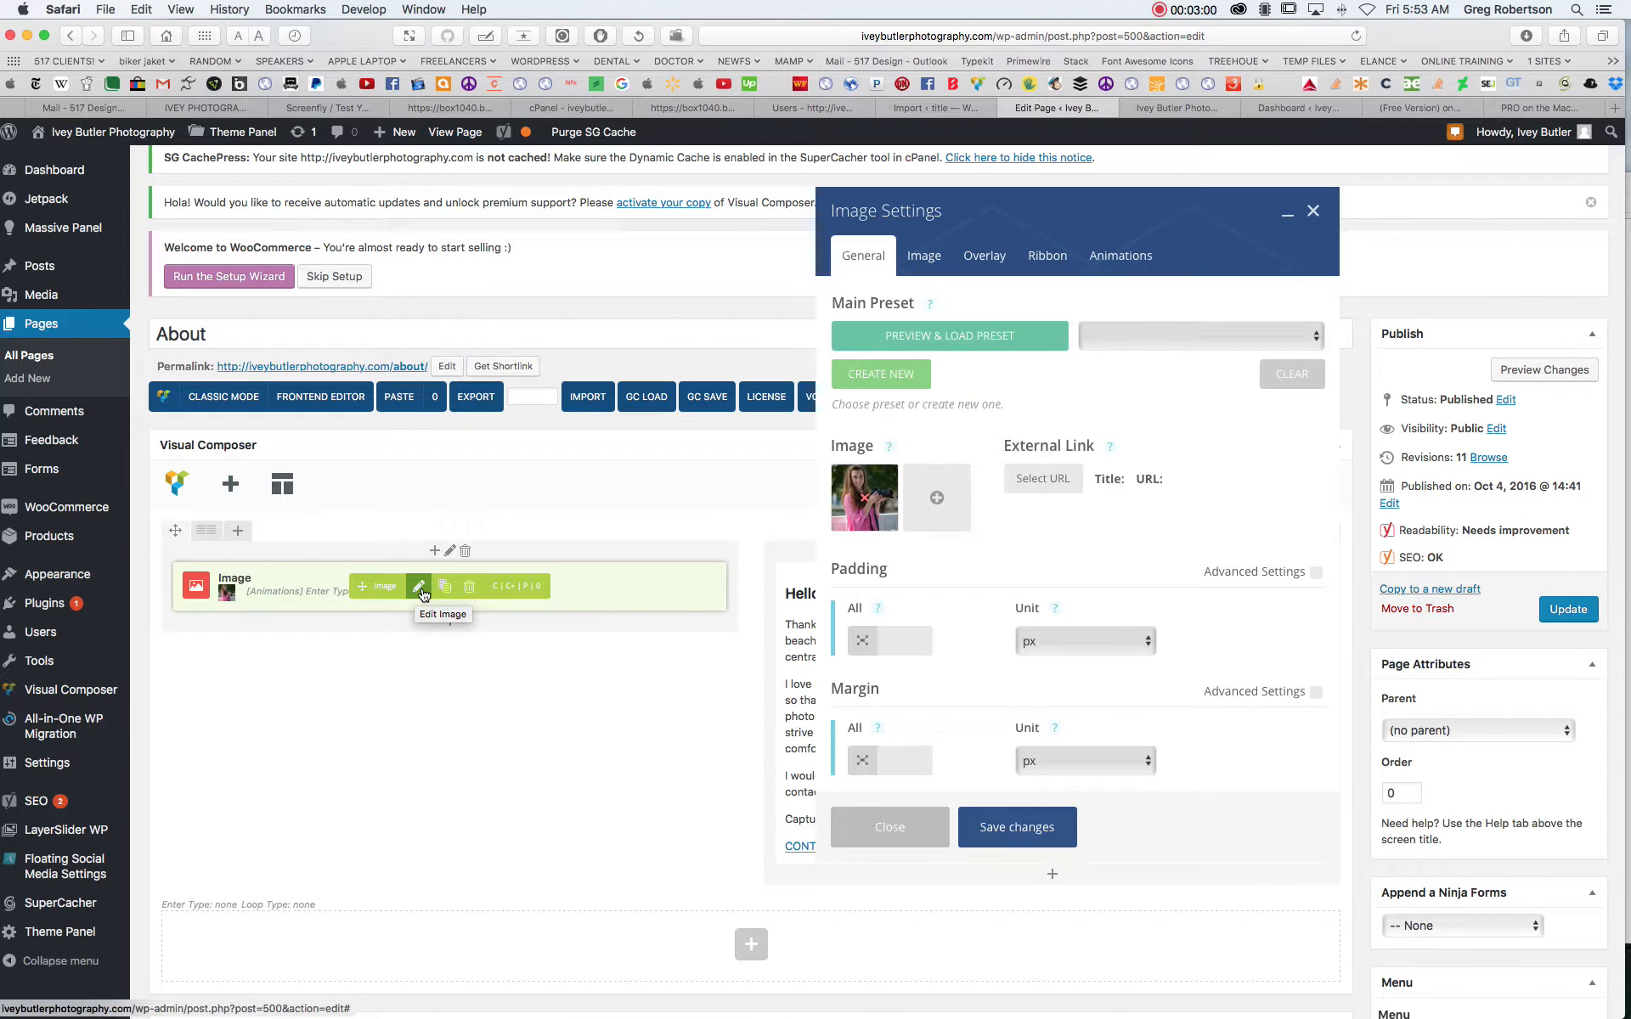
pyautogui.click(939, 502)
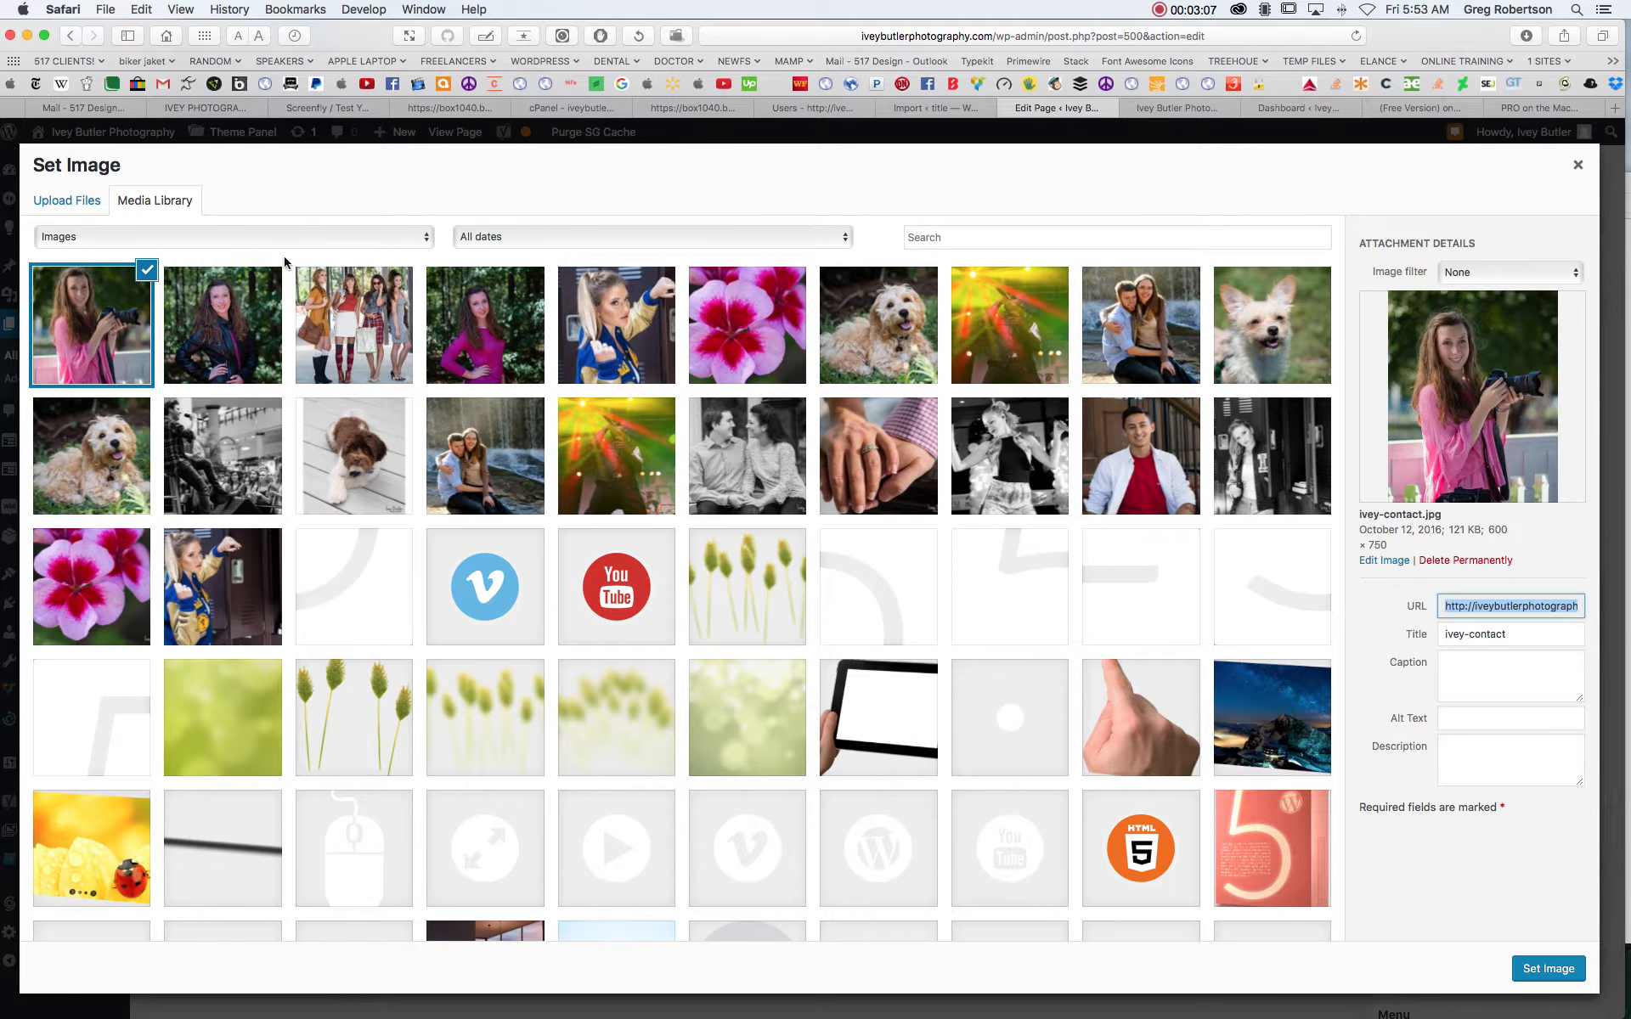
pyautogui.click(74, 206)
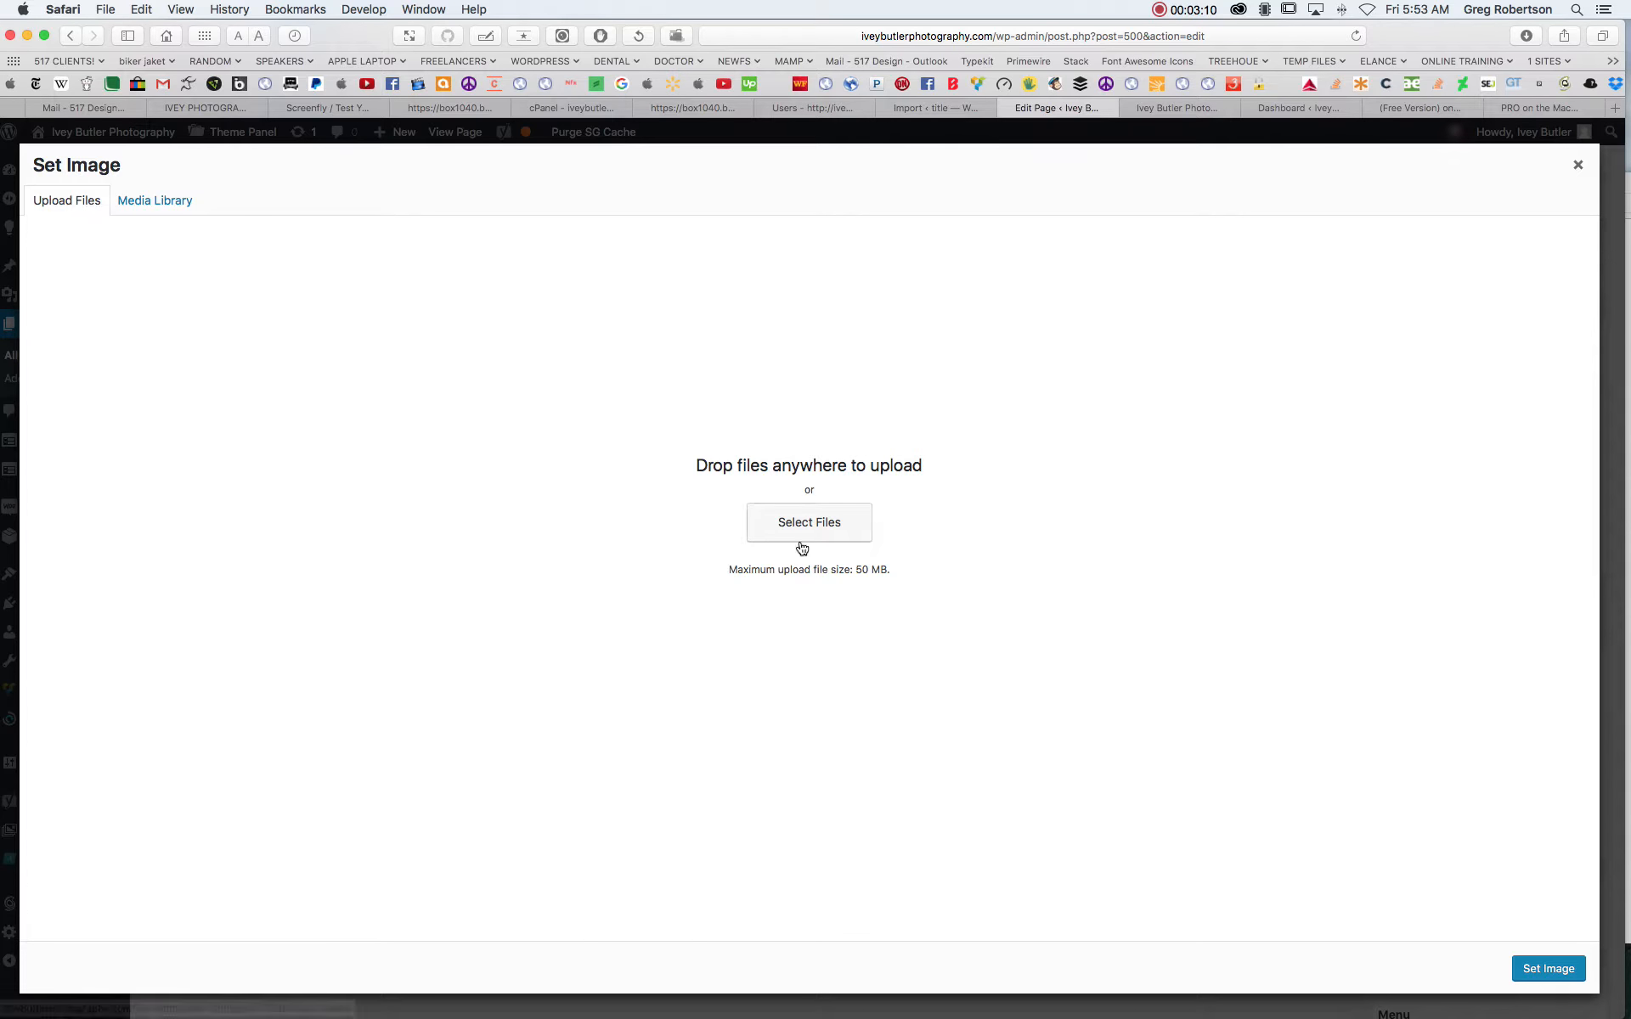
pyautogui.click(790, 537)
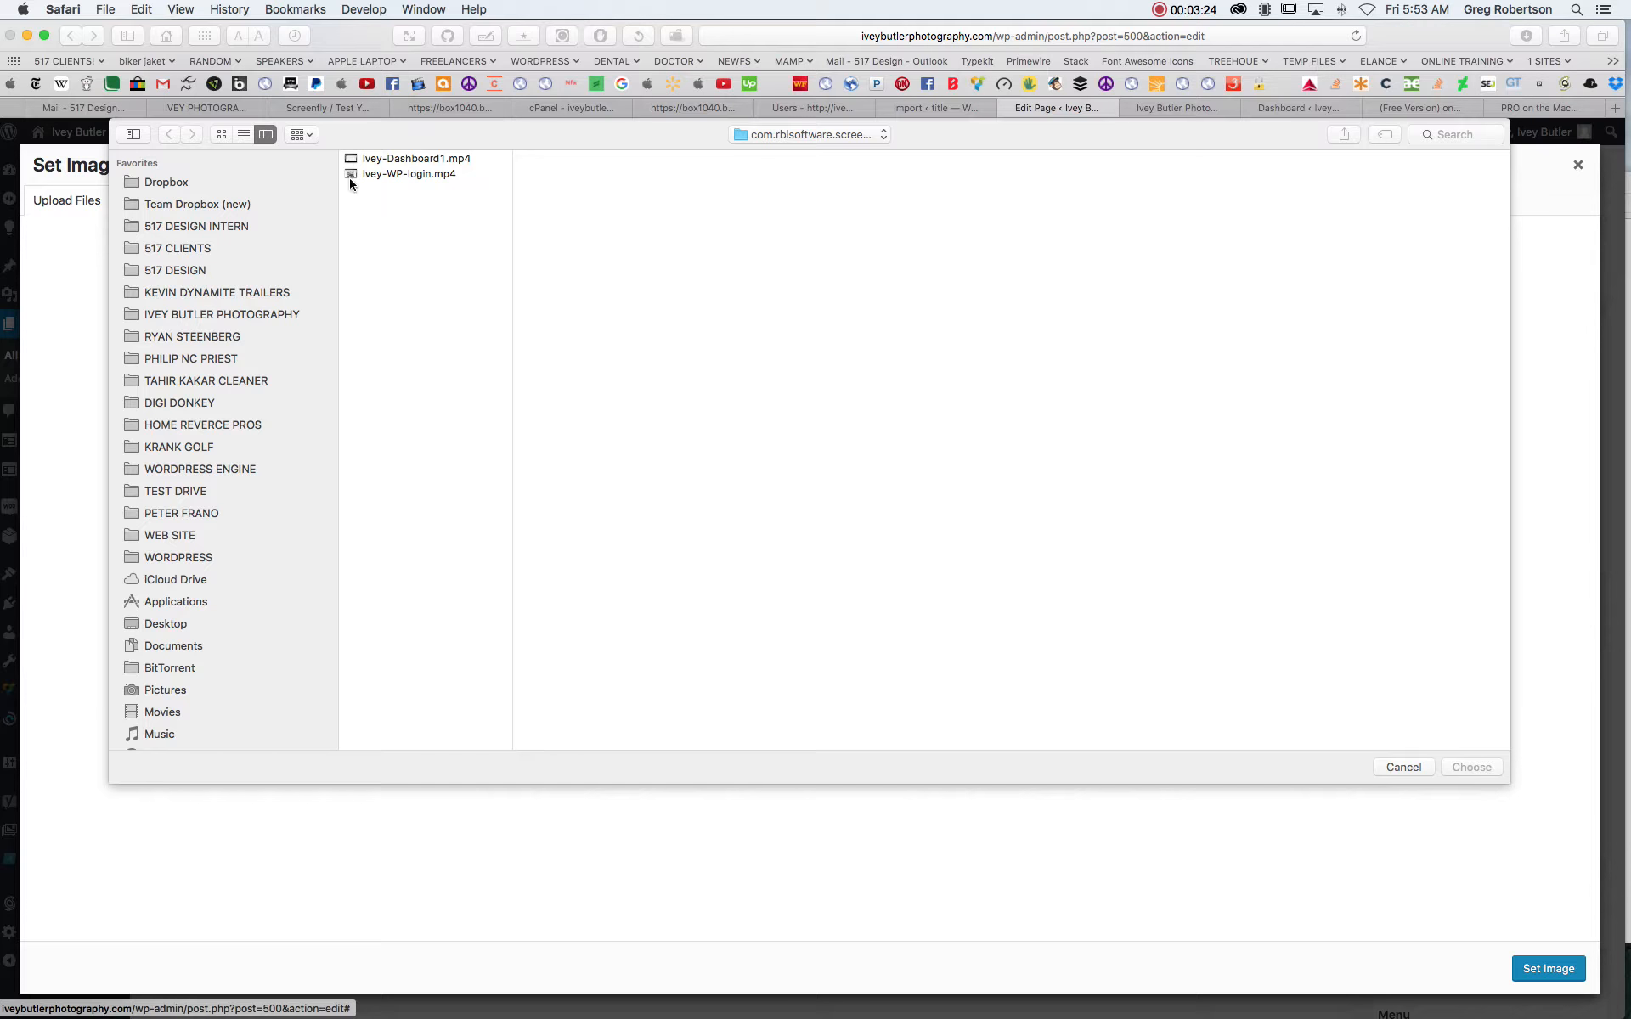
pyautogui.click(377, 174)
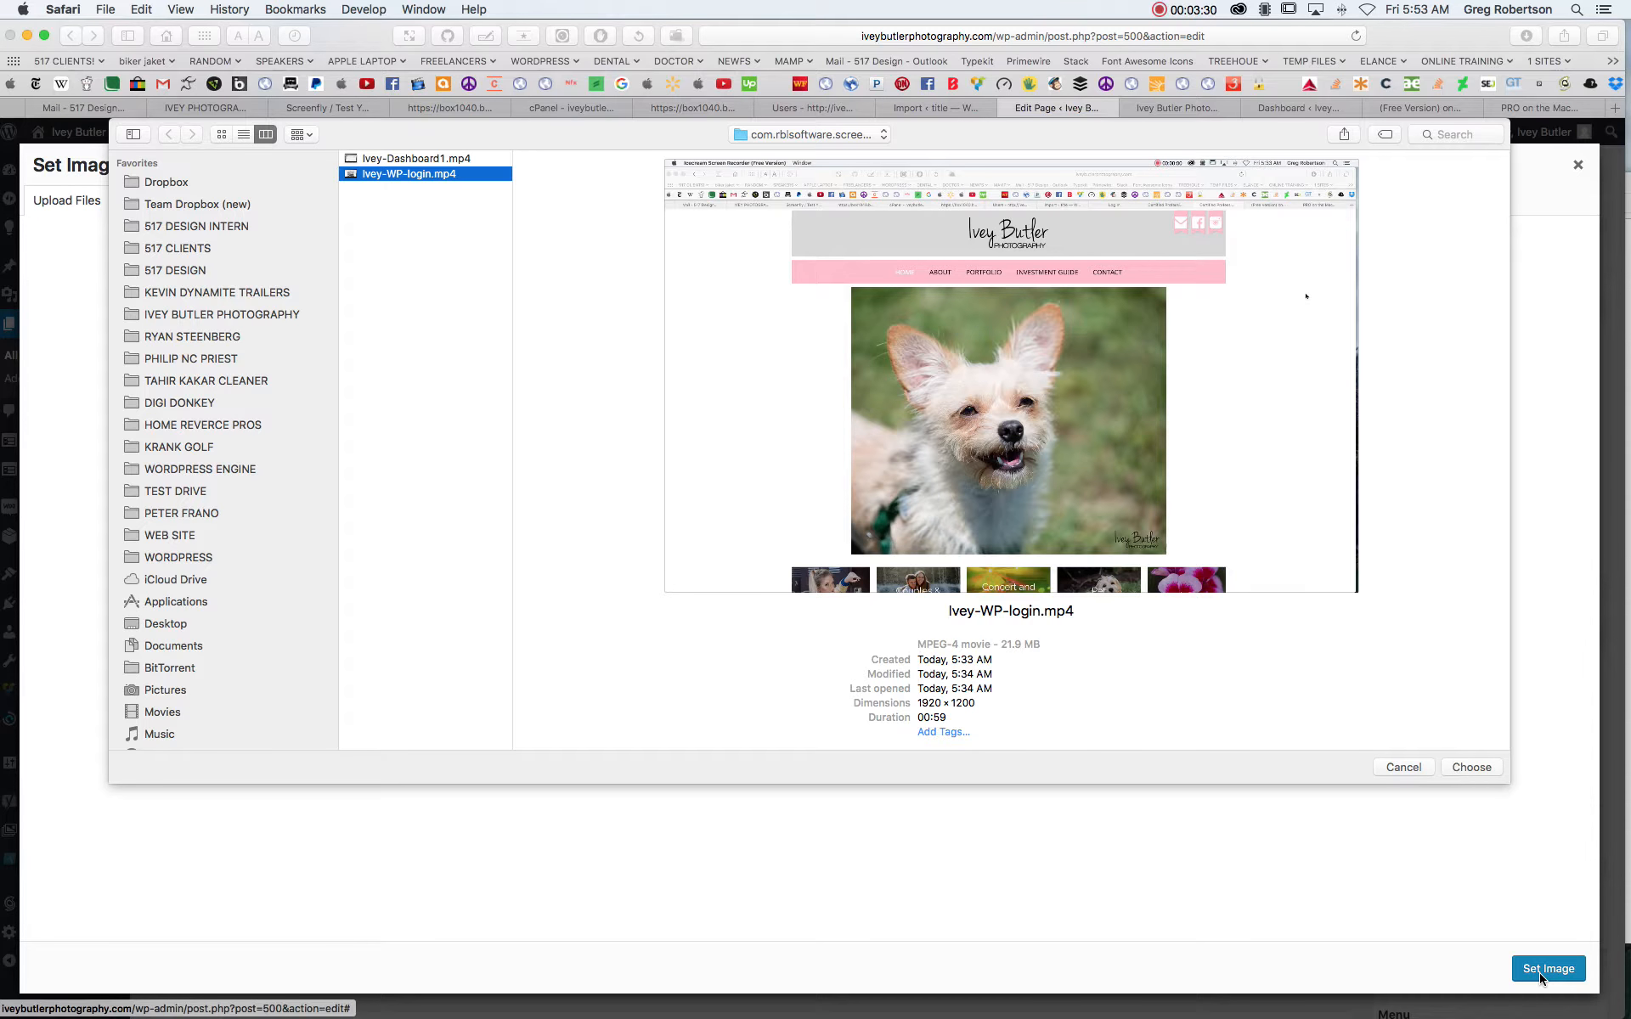
pyautogui.click(1405, 766)
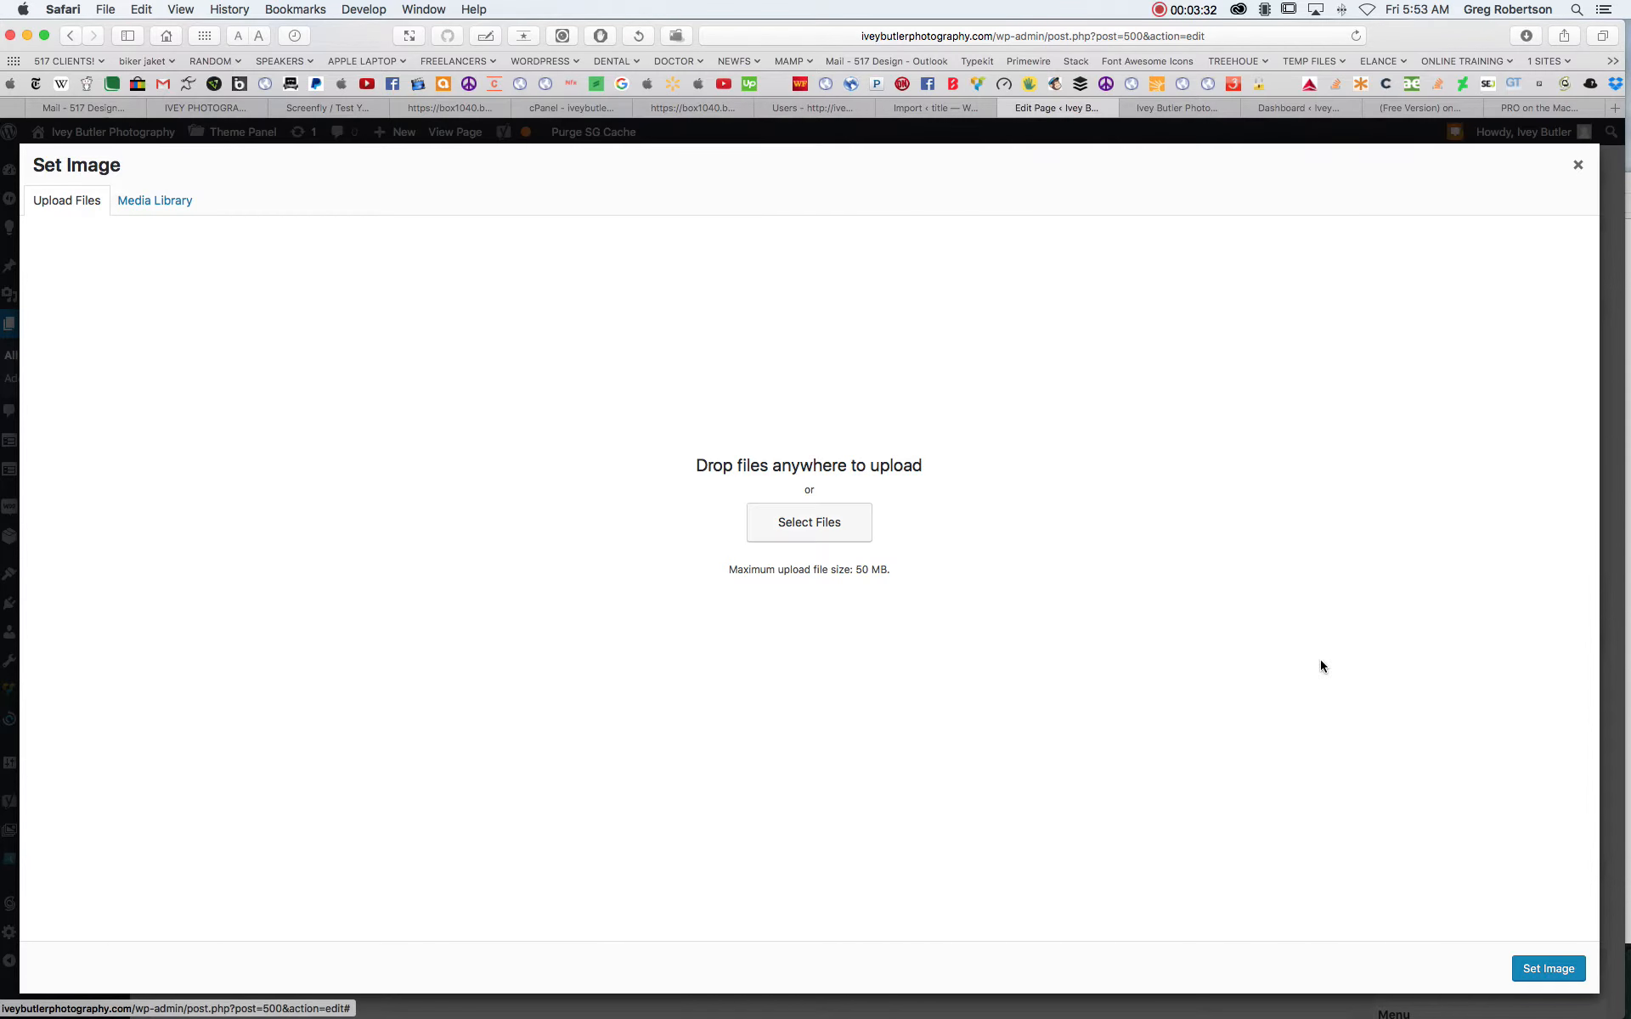
pyautogui.click(143, 201)
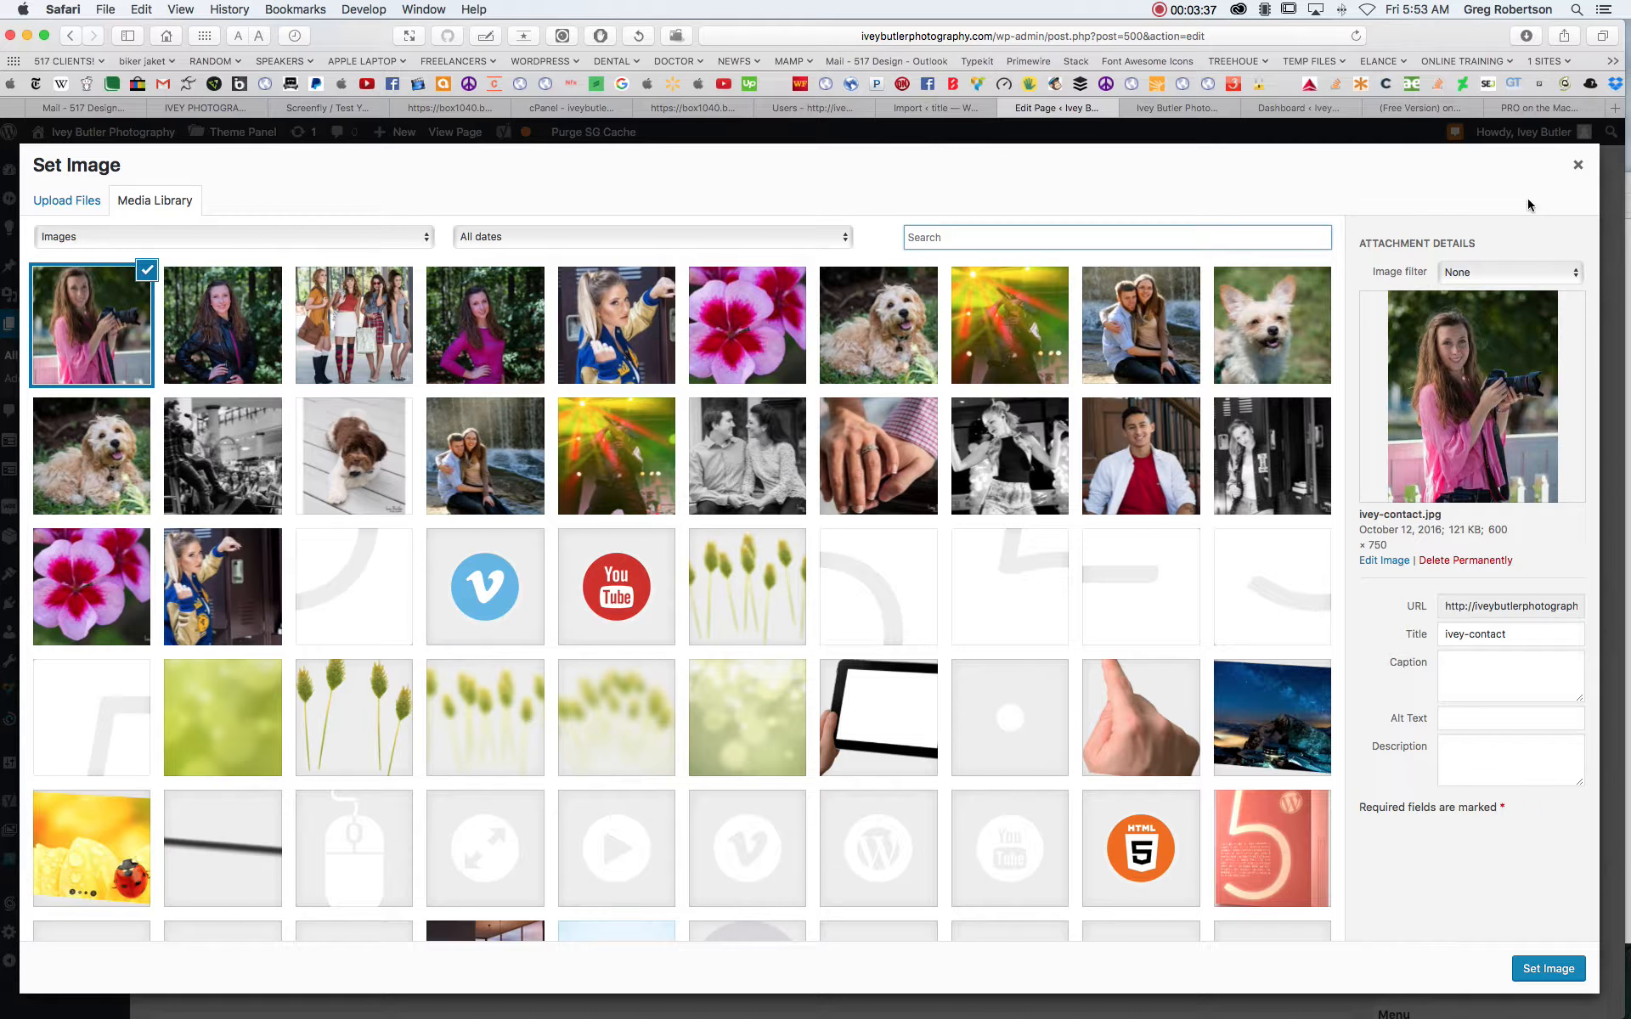
pyautogui.click(1578, 165)
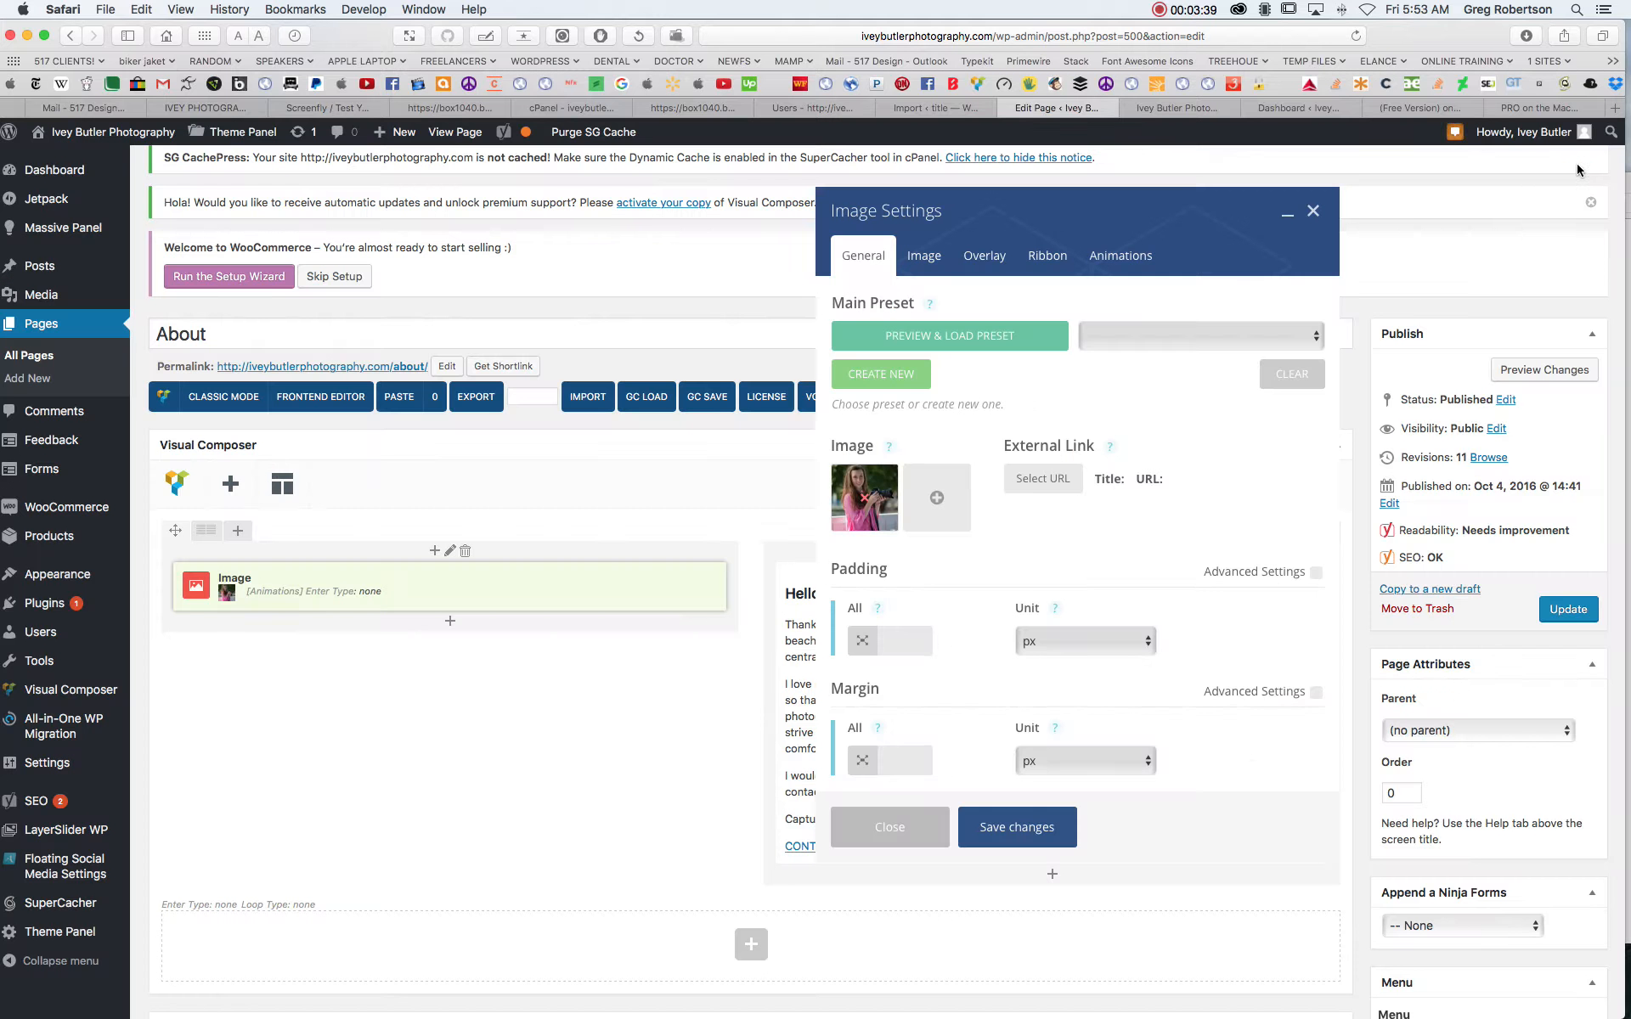
pyautogui.click(1313, 211)
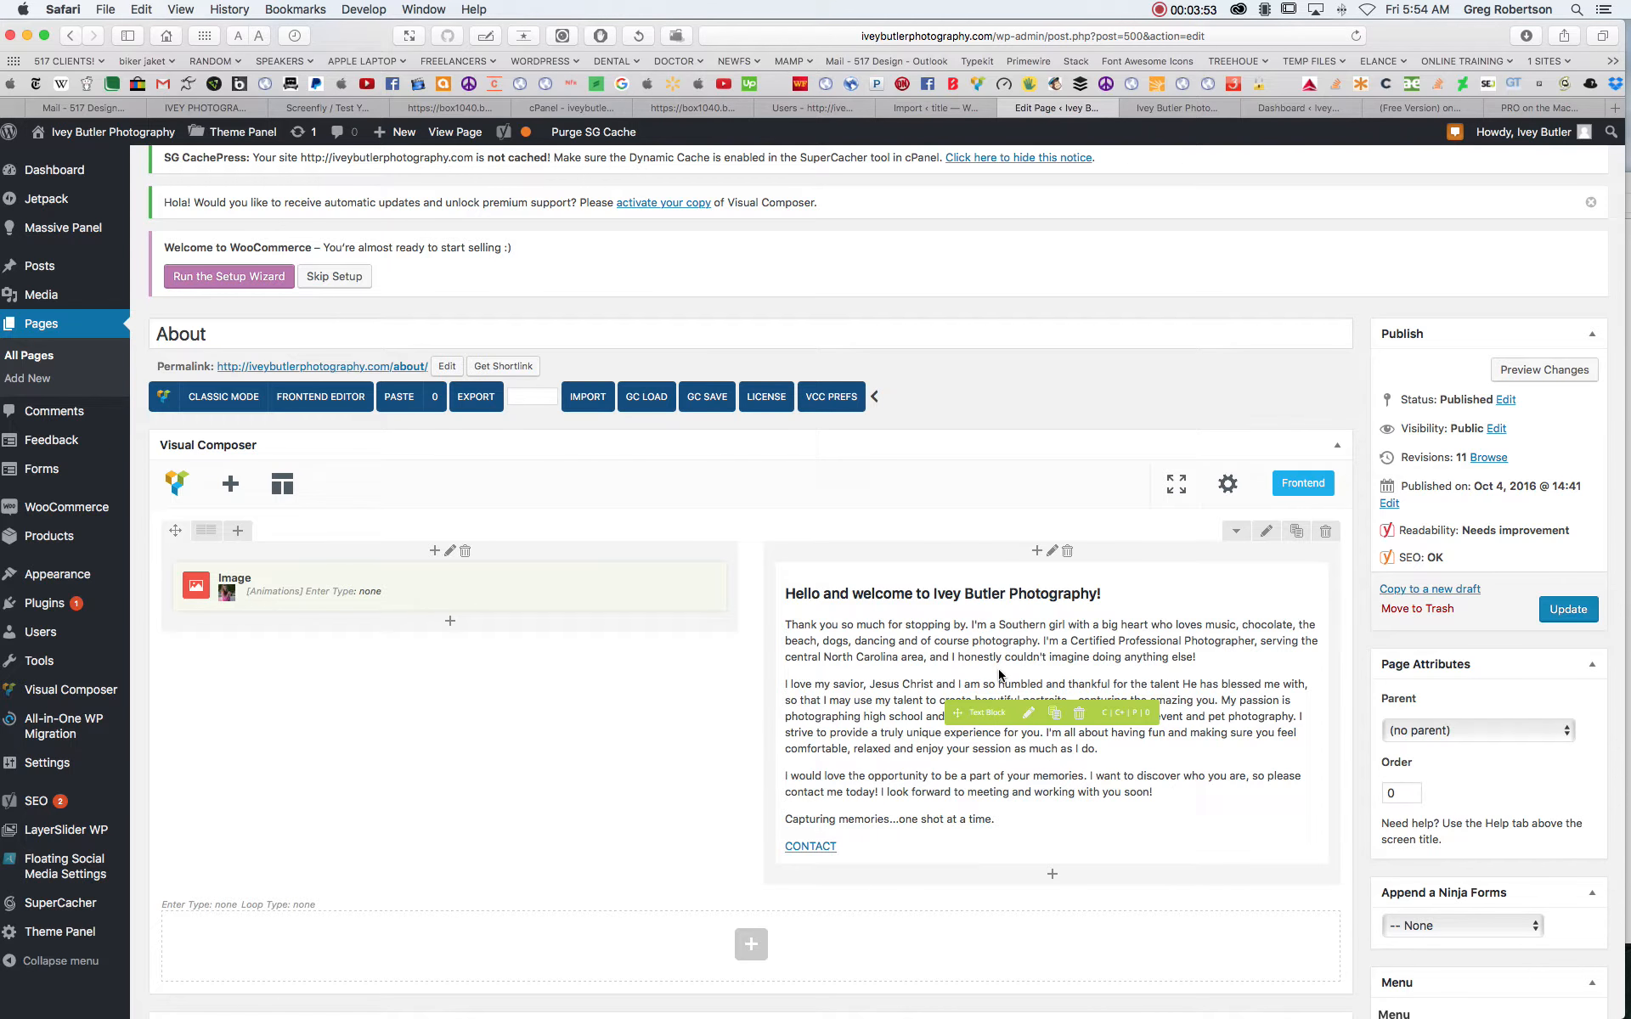
# - Open the welcome text block for editing and look through its text
pyautogui.click(1028, 716)
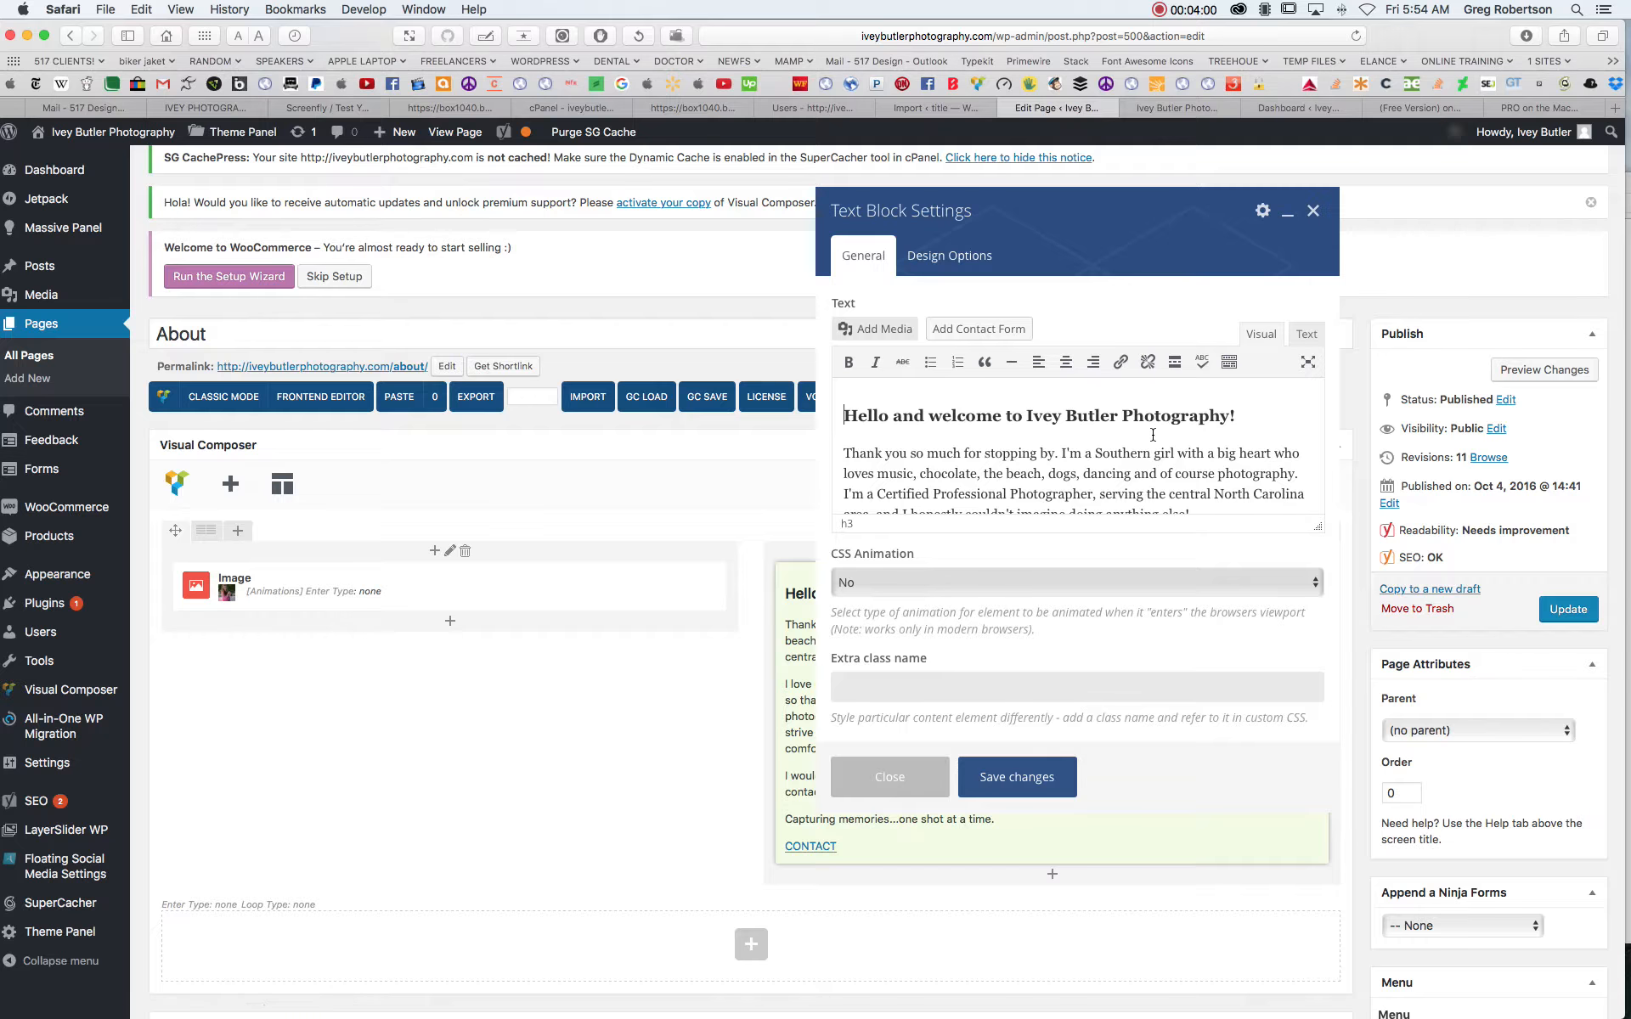
pyautogui.scroll(-2, 1152, 435)
pyautogui.scroll(-2, 1152, 435)
pyautogui.scroll(6, 1138, 450)
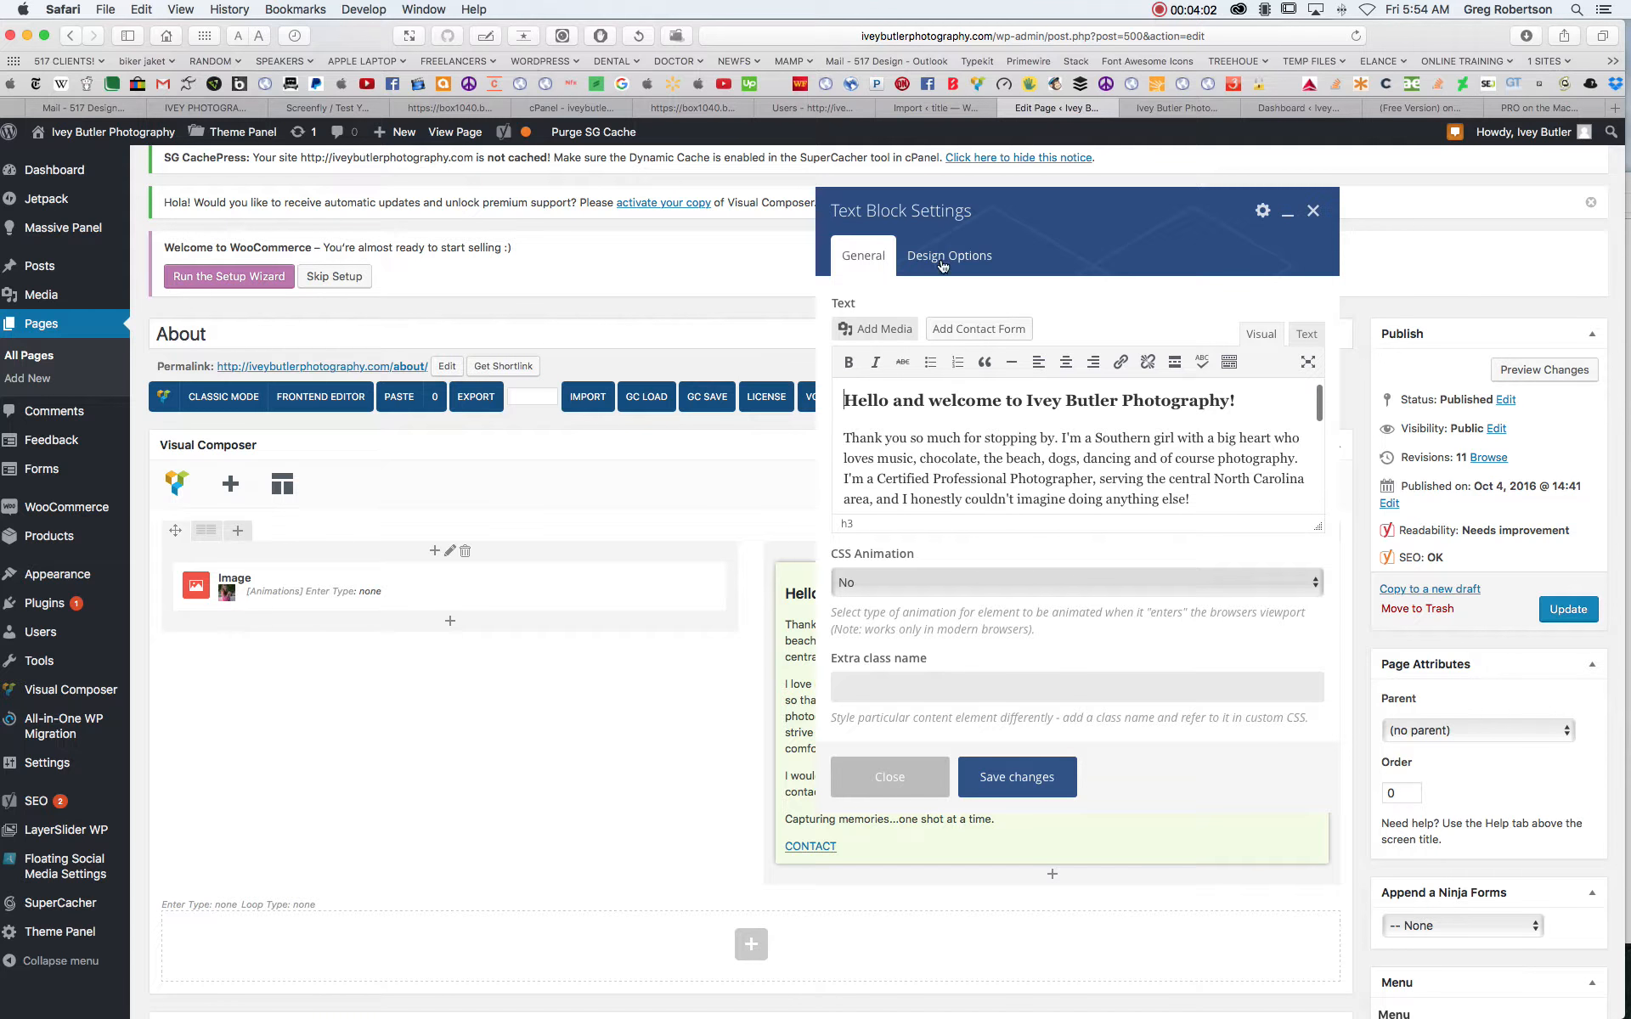
pyautogui.scroll(-5, 1132, 467)
pyautogui.scroll(3, 1113, 461)
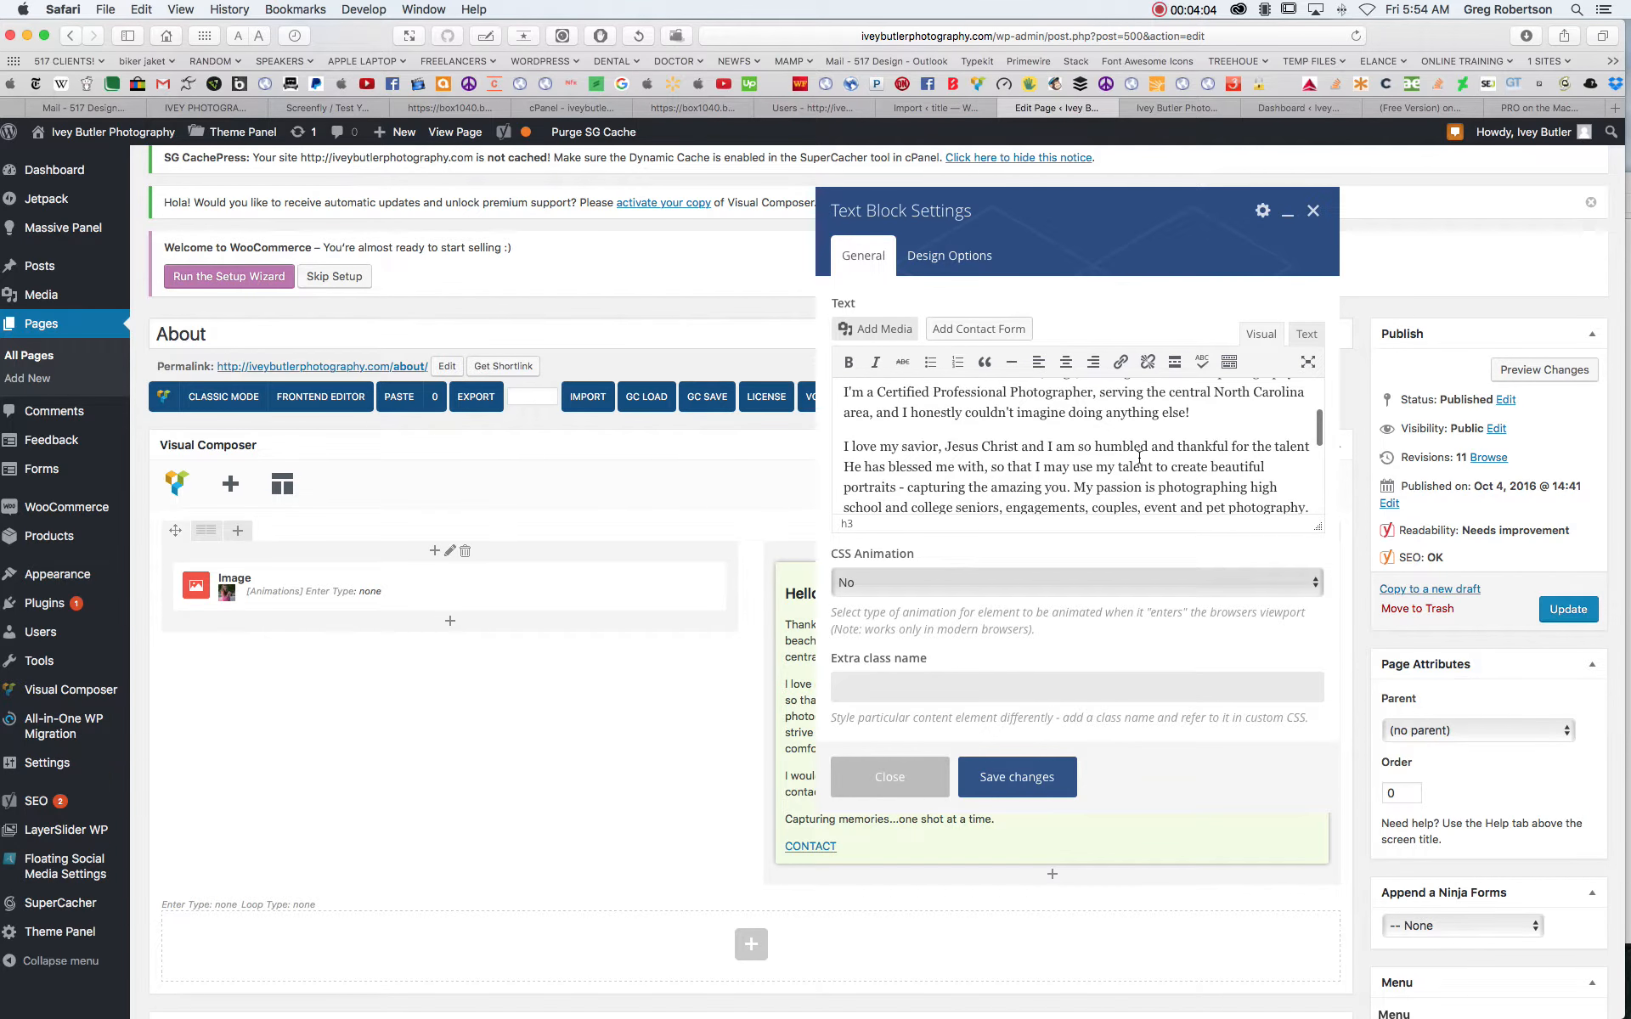
pyautogui.scroll(3, 1113, 455)
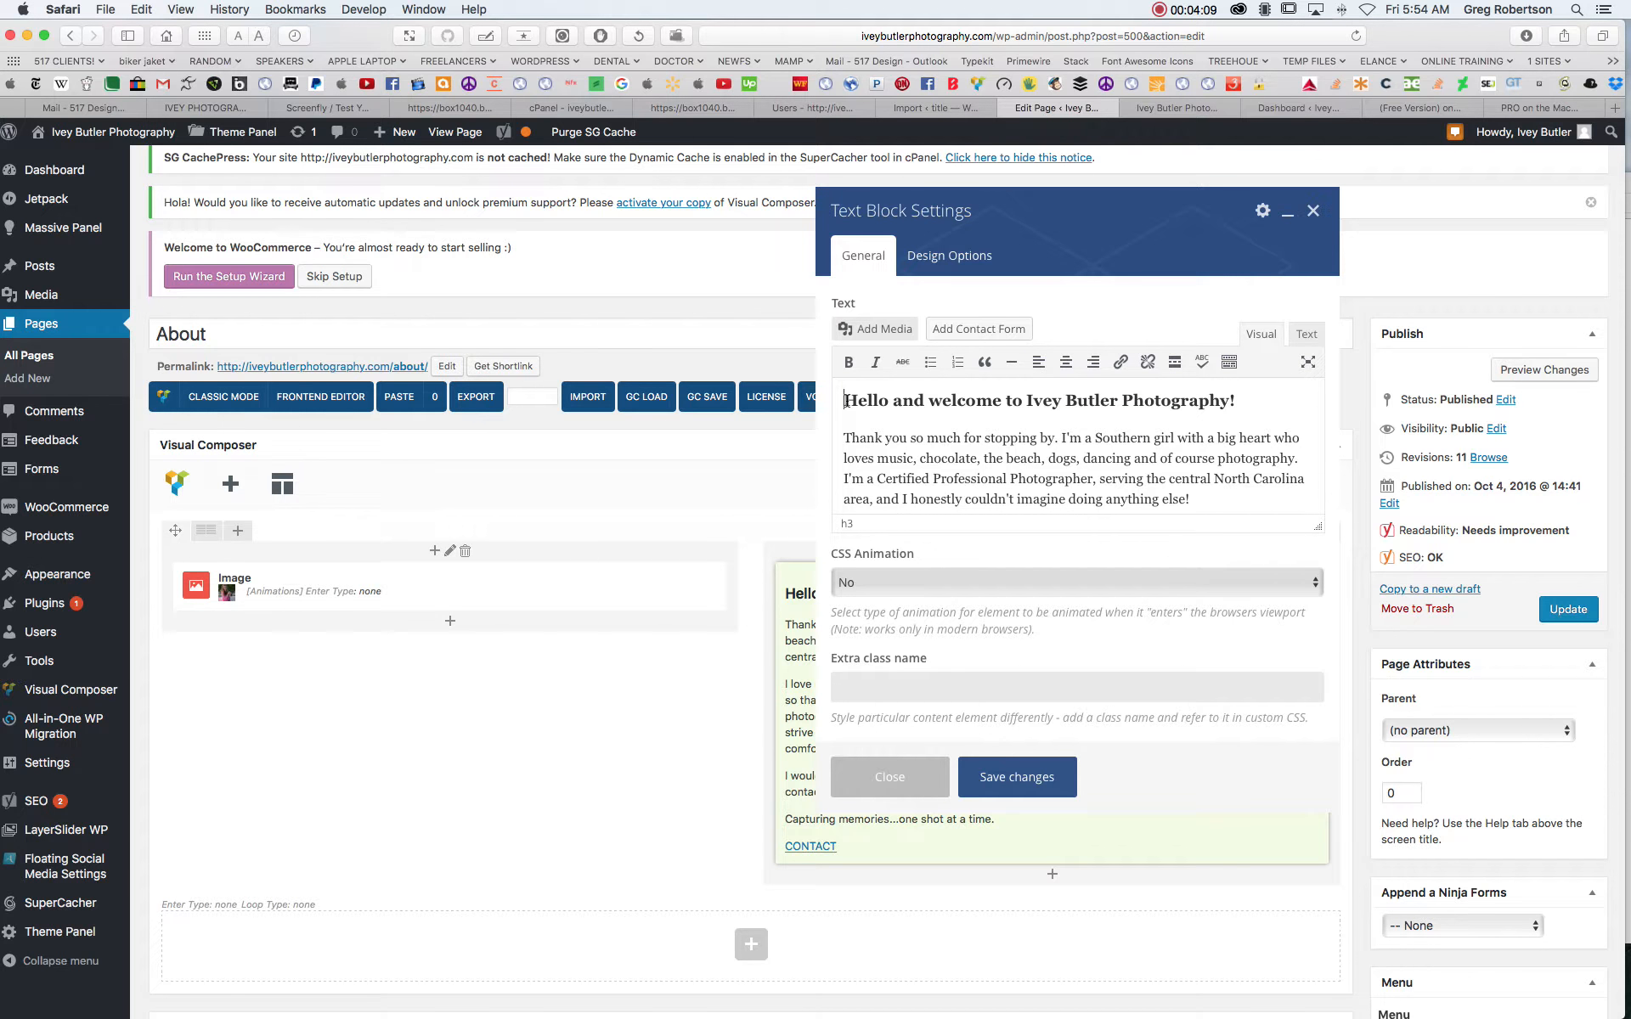
pyautogui.scroll(-5, 1125, 431)
pyautogui.scroll(3, 1126, 430)
pyautogui.scroll(3, 1125, 431)
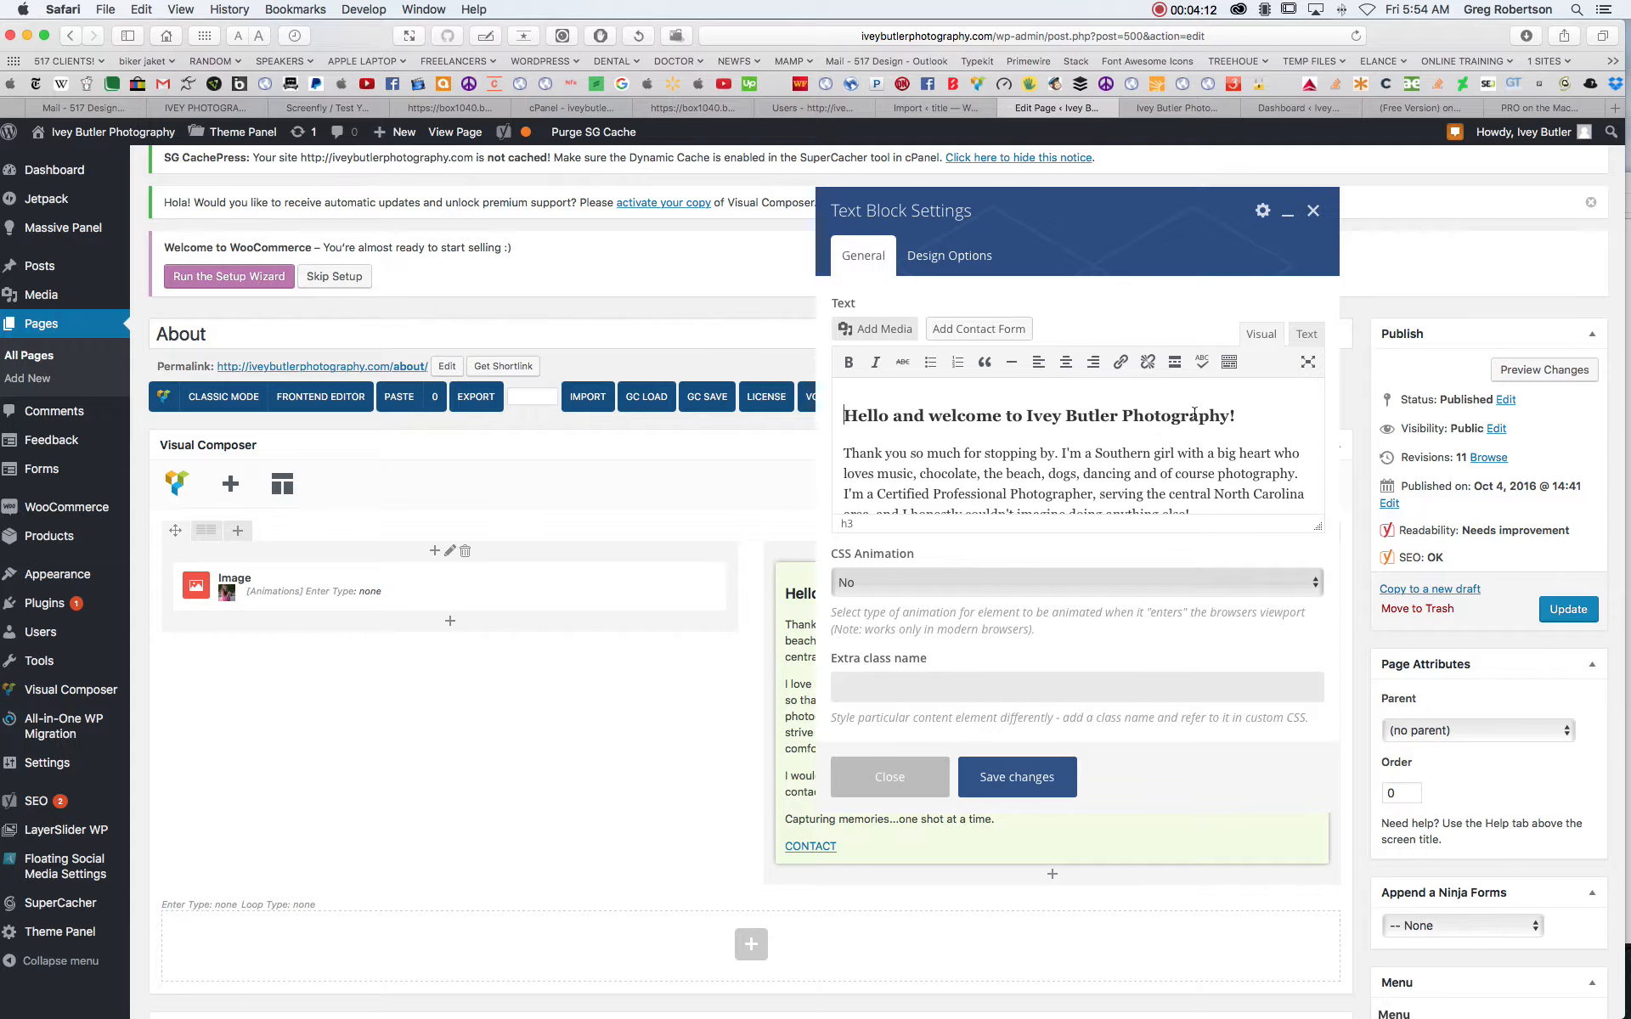
# - Retype "Photo" in the word "Photography" of the text block's heading
pyautogui.moveTo(1170, 417); pyautogui.dragTo(1126, 415)
pyautogui.write('type')
pyautogui.press('BackSpace')
pyautogui.press('BackSpace')
pyautogui.press('BackSpace')
pyautogui.press('BackSpace')
pyautogui.write('Photo')
pyautogui.click(1234, 434)
pyautogui.scroll(-10, 1147, 456)
pyautogui.scroll(10, 1144, 460)
# - Show the text block as HTML source and examine the h3 tags around the heading and the rest of the markup
pyautogui.click(1306, 339)
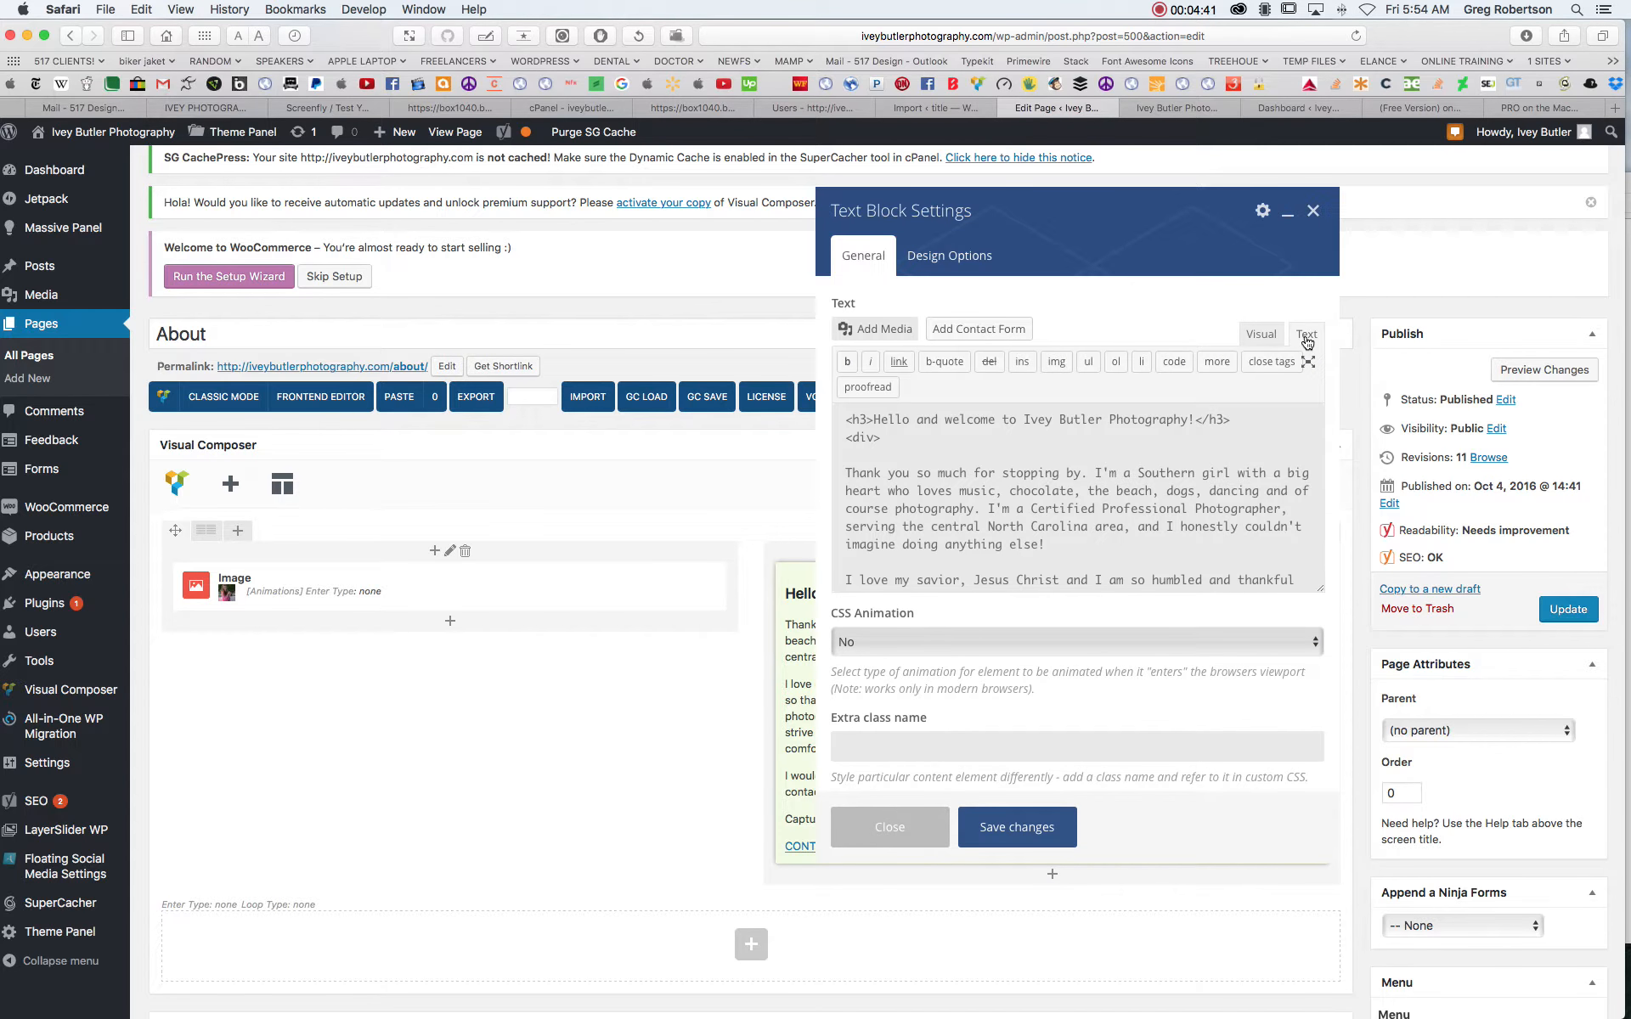
pyautogui.scroll(-5, 1052, 484)
pyautogui.scroll(-3, 1054, 482)
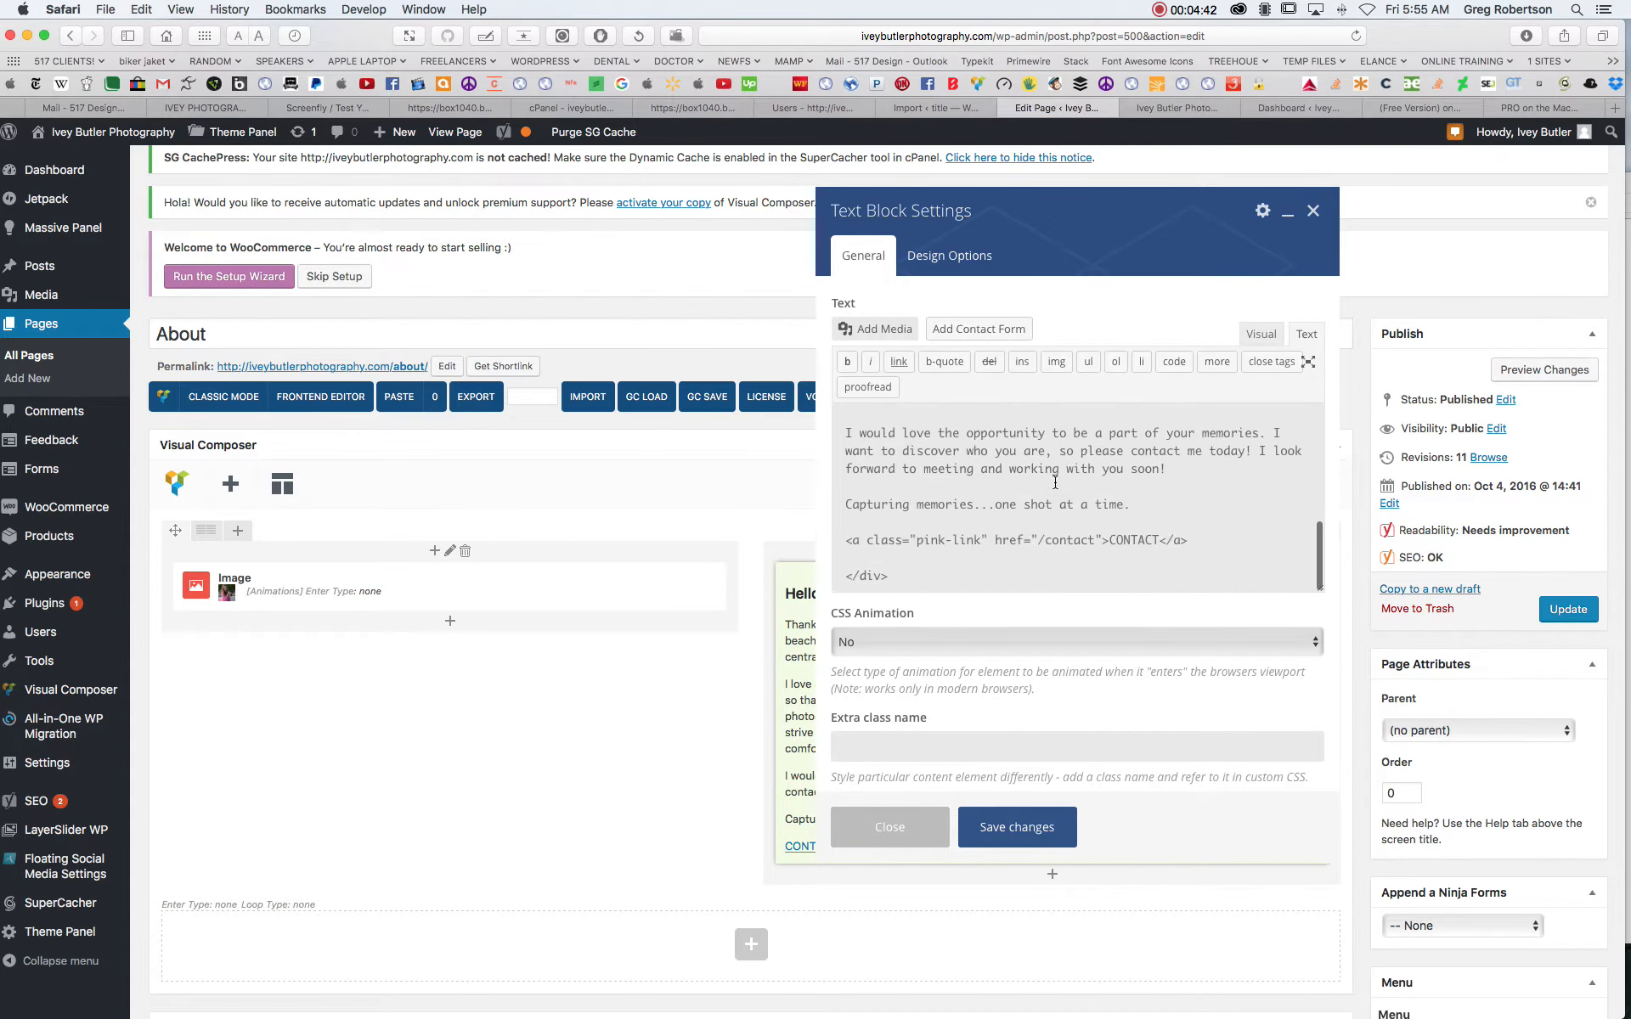
pyautogui.scroll(6, 1063, 482)
pyautogui.scroll(2, 1063, 482)
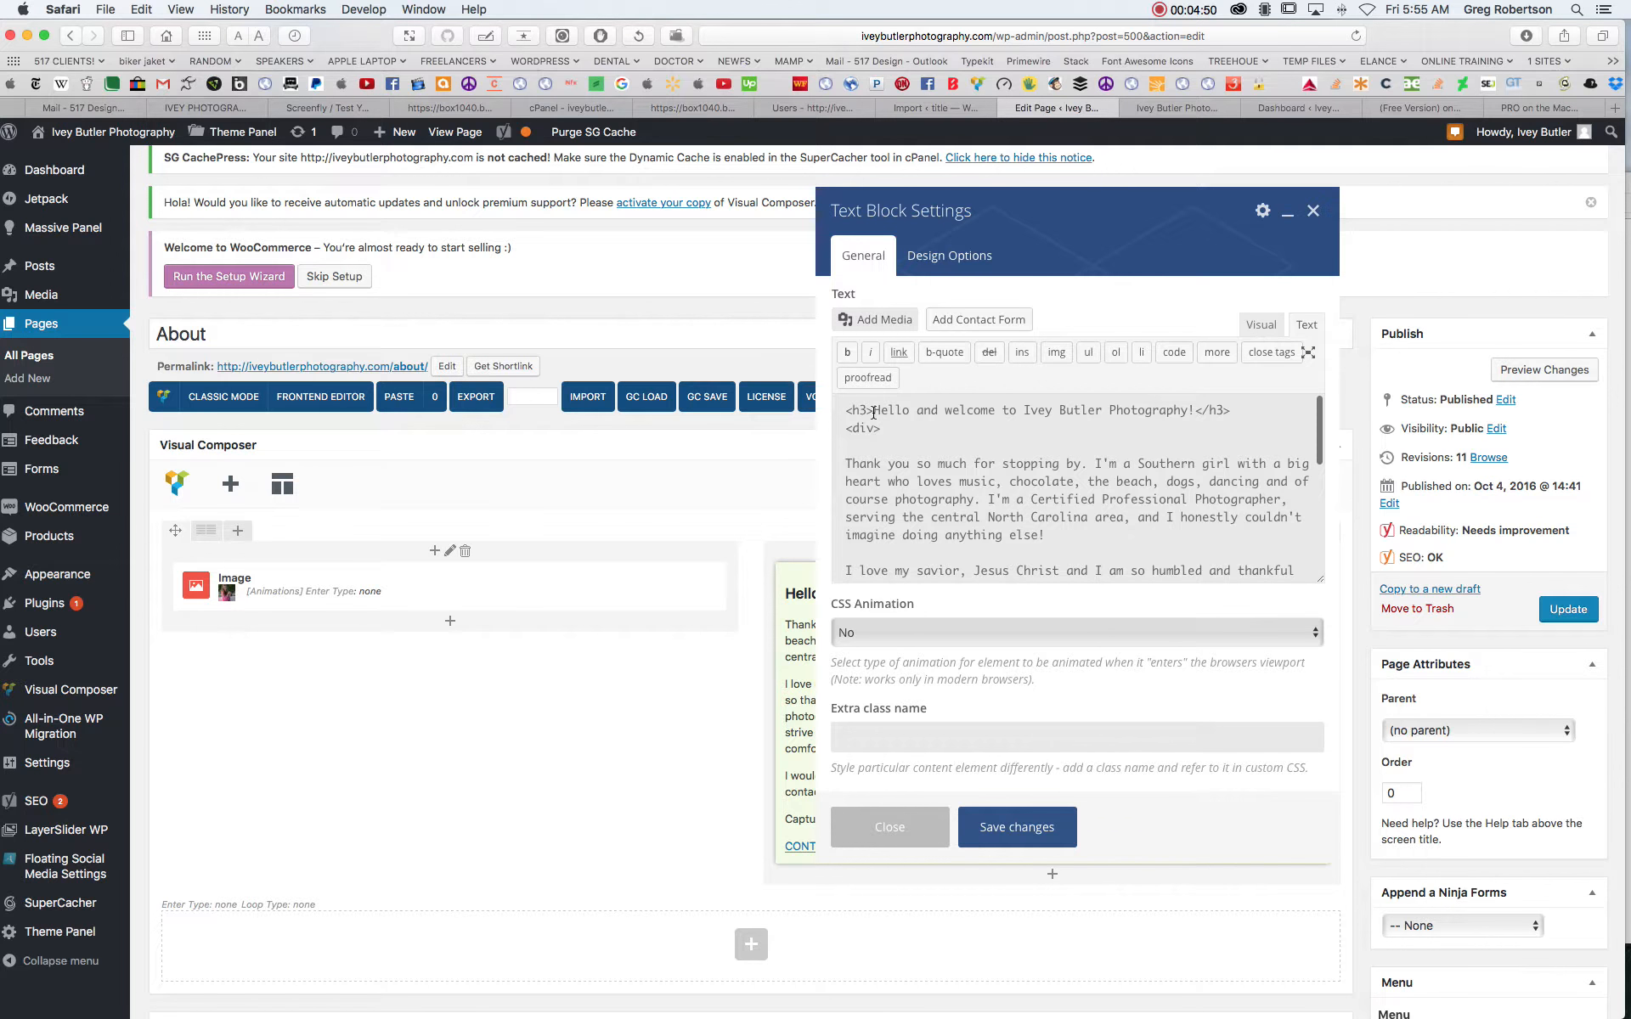
pyautogui.moveTo(875, 411); pyautogui.dragTo(845, 412)
pyautogui.moveTo(1196, 411); pyautogui.dragTo(1231, 411)
pyautogui.click(1124, 411)
pyautogui.moveTo(874, 414); pyautogui.dragTo(1189, 414)
pyautogui.click(1105, 438)
# - Change "Hello" to "Hi" in the heading's HTML source and check the heading in the visual view
pyautogui.moveTo(910, 412); pyautogui.dragTo(876, 410)
pyautogui.write('Hi')
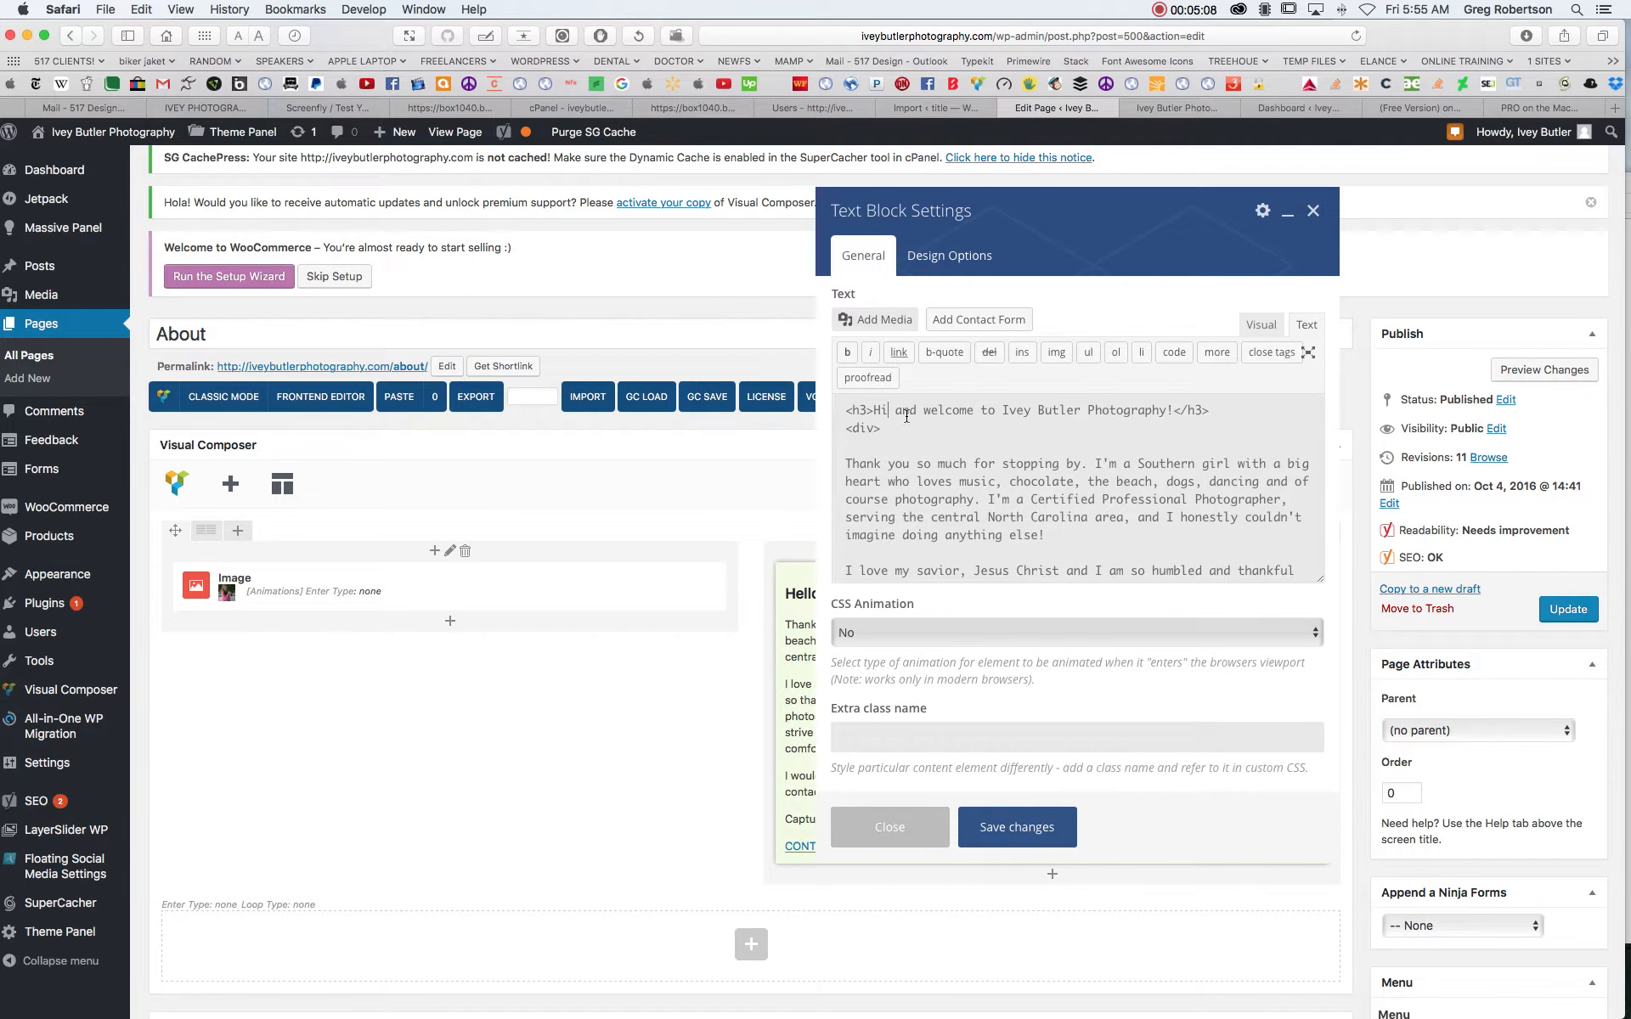
pyautogui.moveTo(888, 411); pyautogui.dragTo(879, 411)
pyautogui.click(1261, 326)
pyautogui.moveTo(1097, 415); pyautogui.dragTo(698, 393)
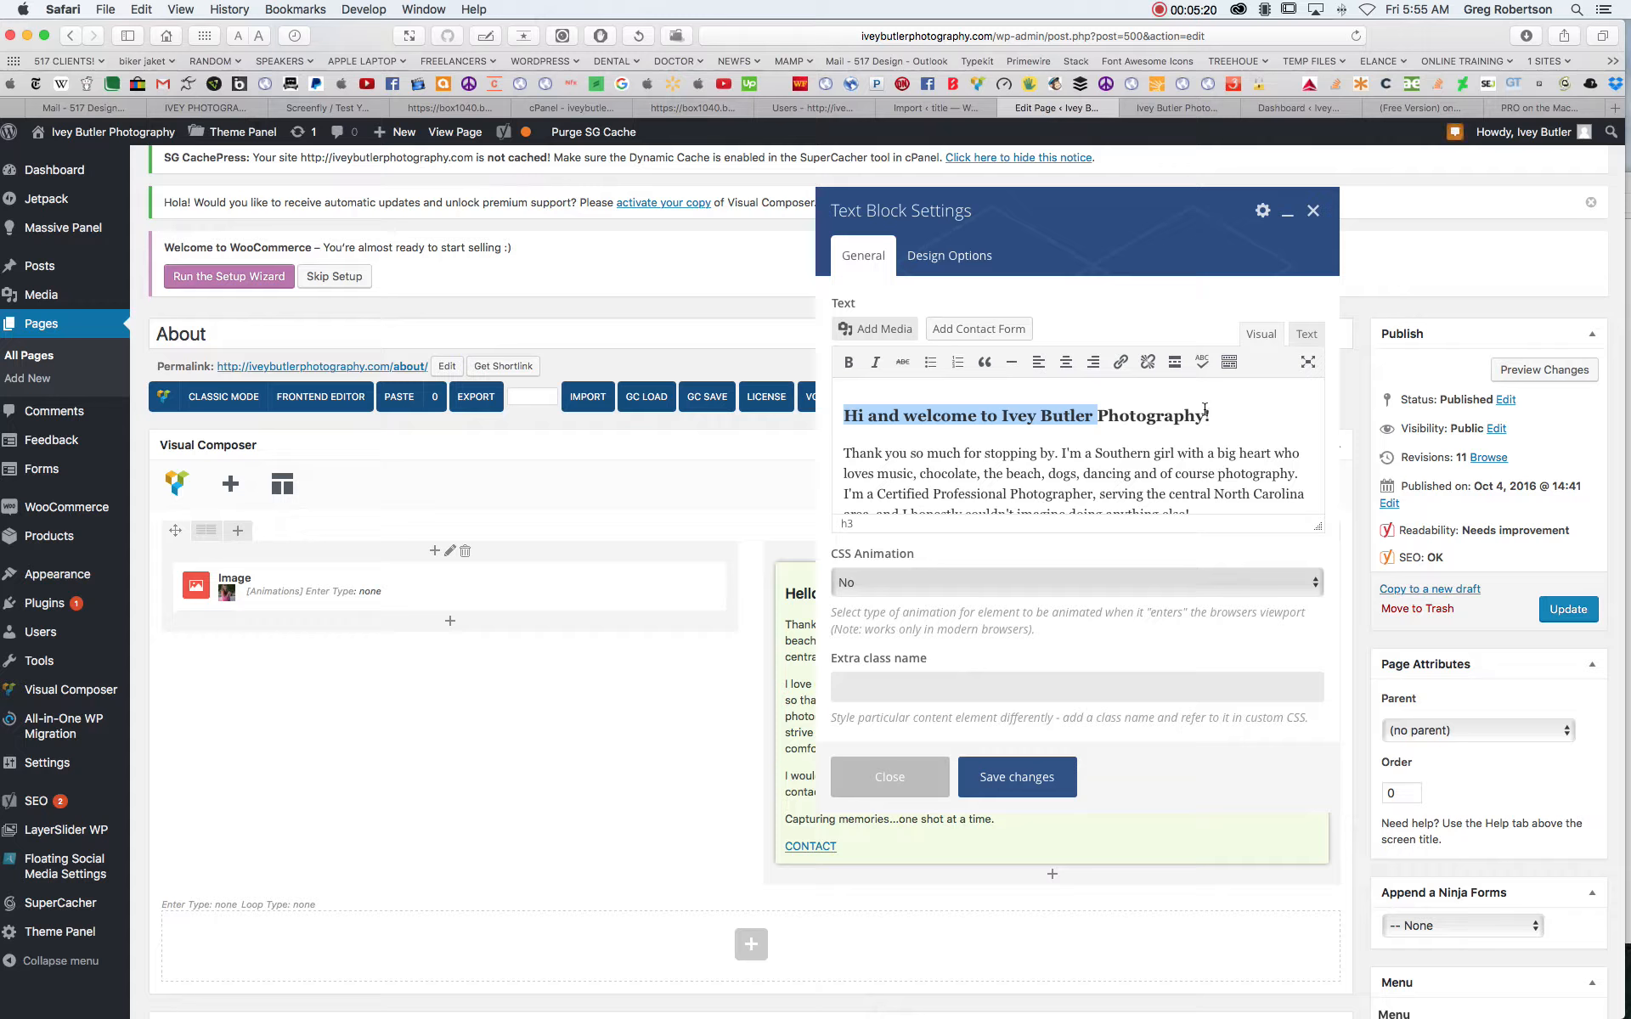
# - Return to the HTML source and examine the CONTACT link markup, the heading tags and the first paragraph
pyautogui.click(1308, 336)
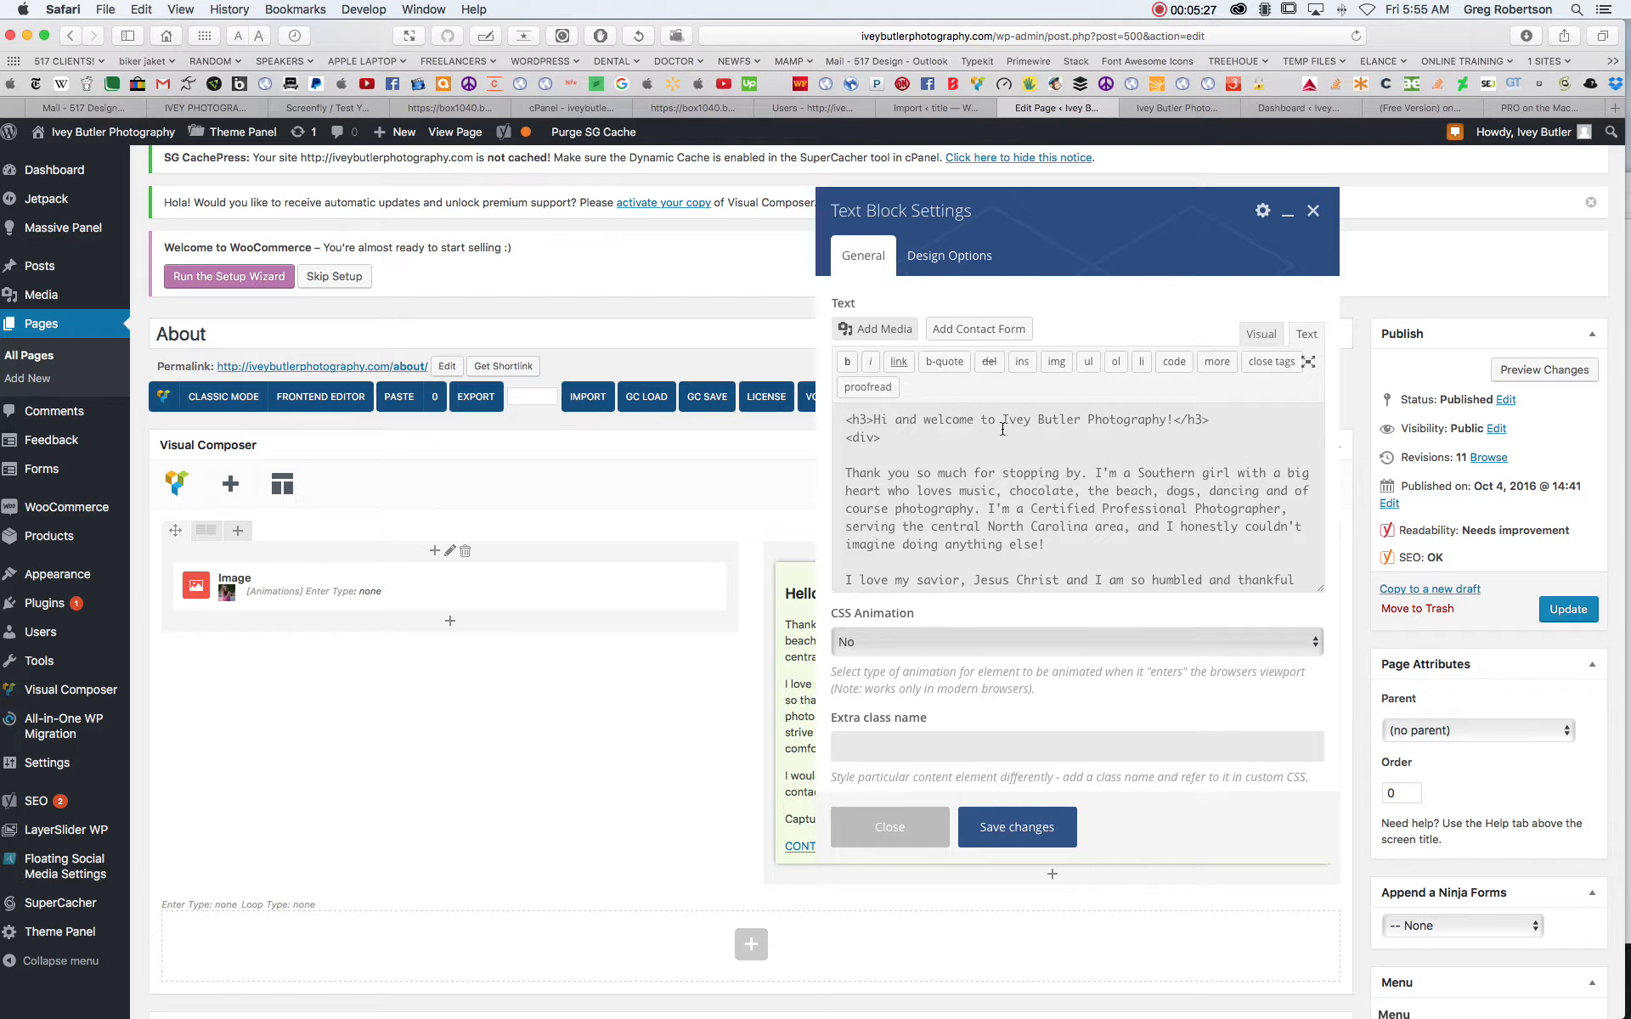
pyautogui.scroll(-10, 994, 444)
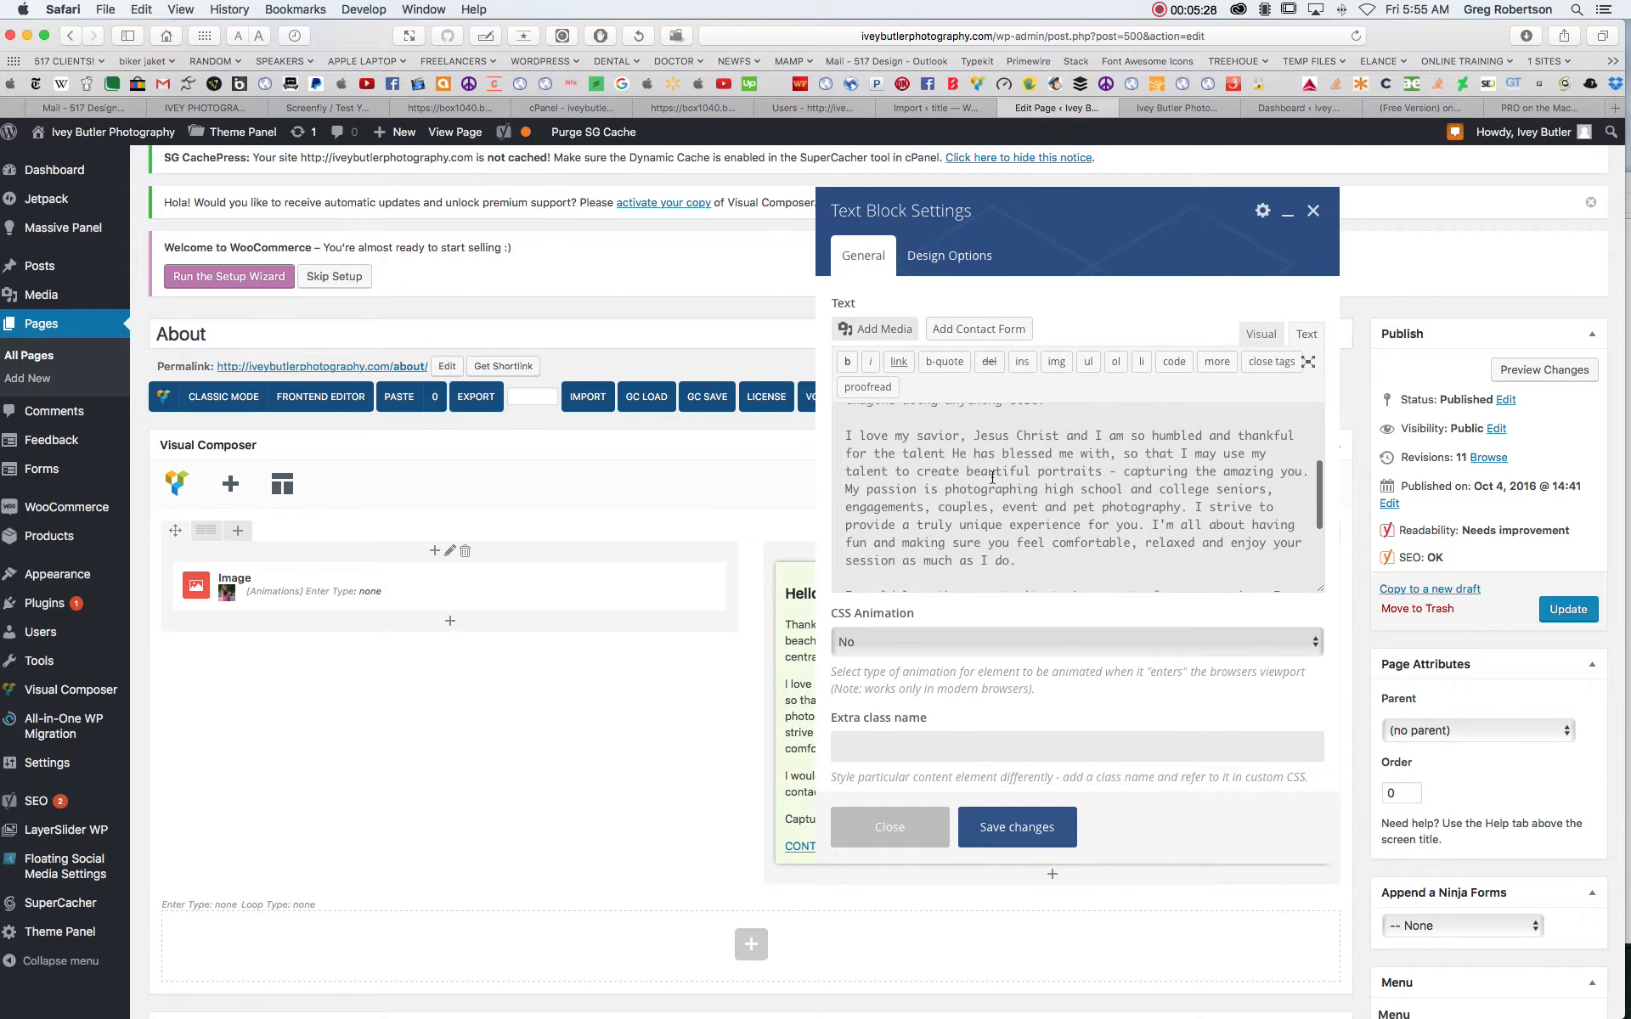
pyautogui.scroll(-3, 992, 478)
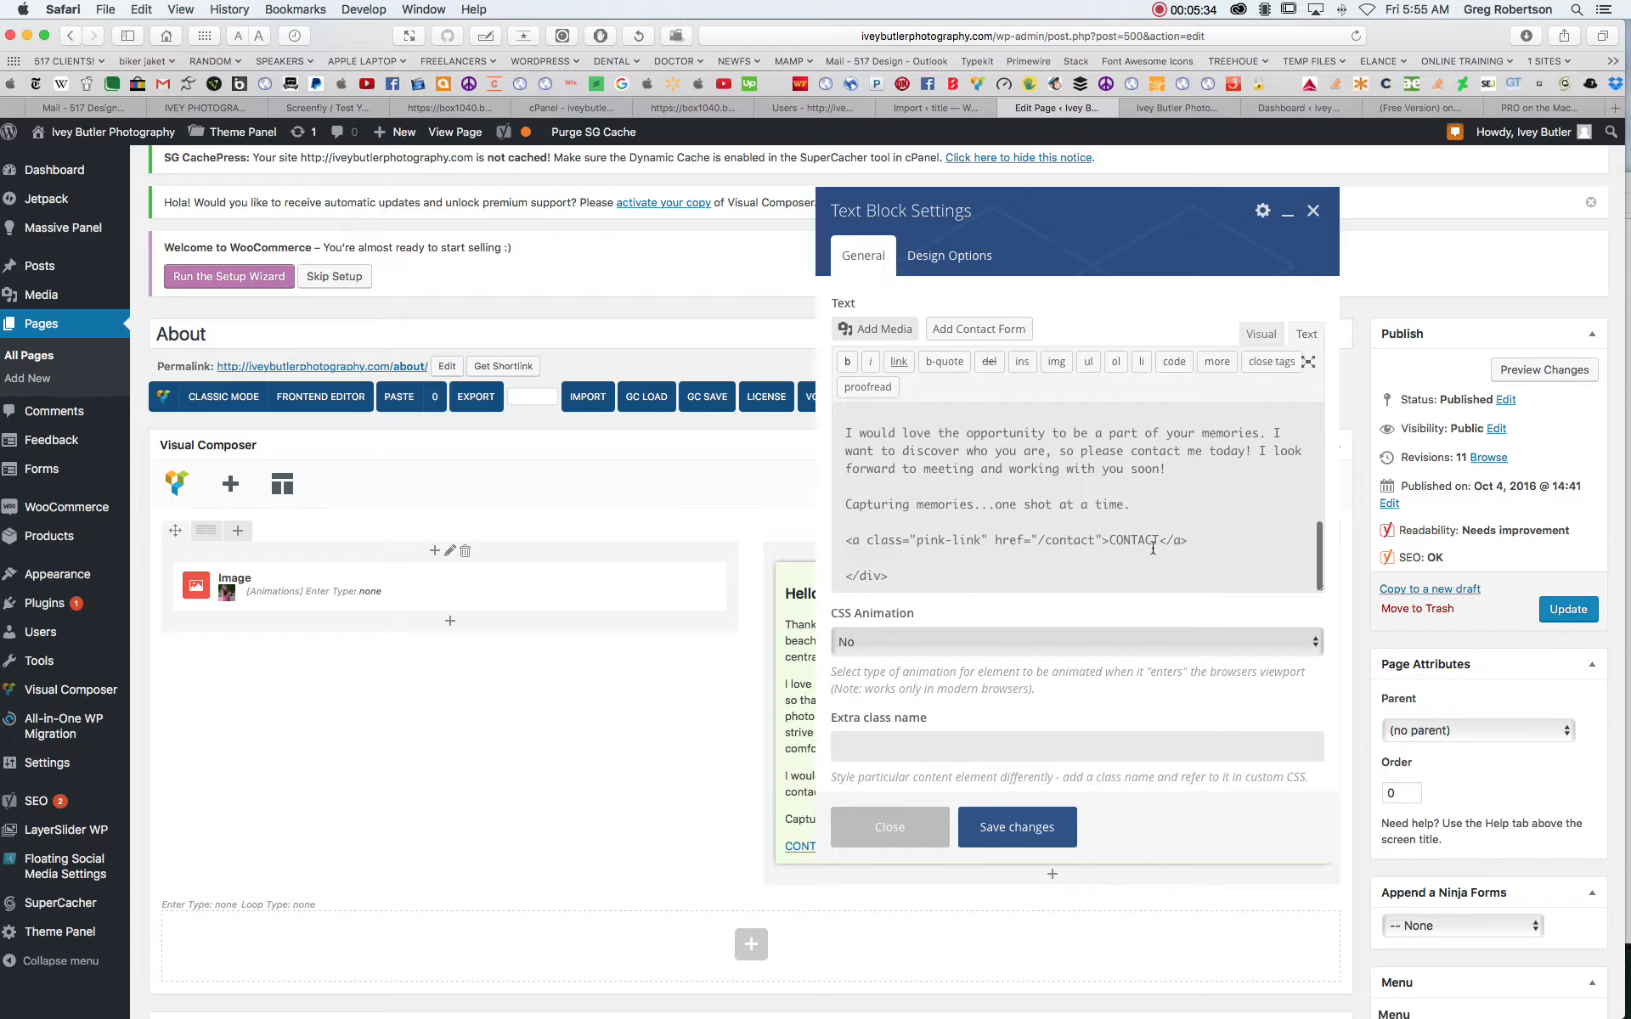
pyautogui.doubleClick(1105, 541)
pyautogui.doubleClick(1162, 541)
pyautogui.moveTo(1144, 543); pyautogui.dragTo(1116, 543)
pyautogui.scroll(8, 1102, 507)
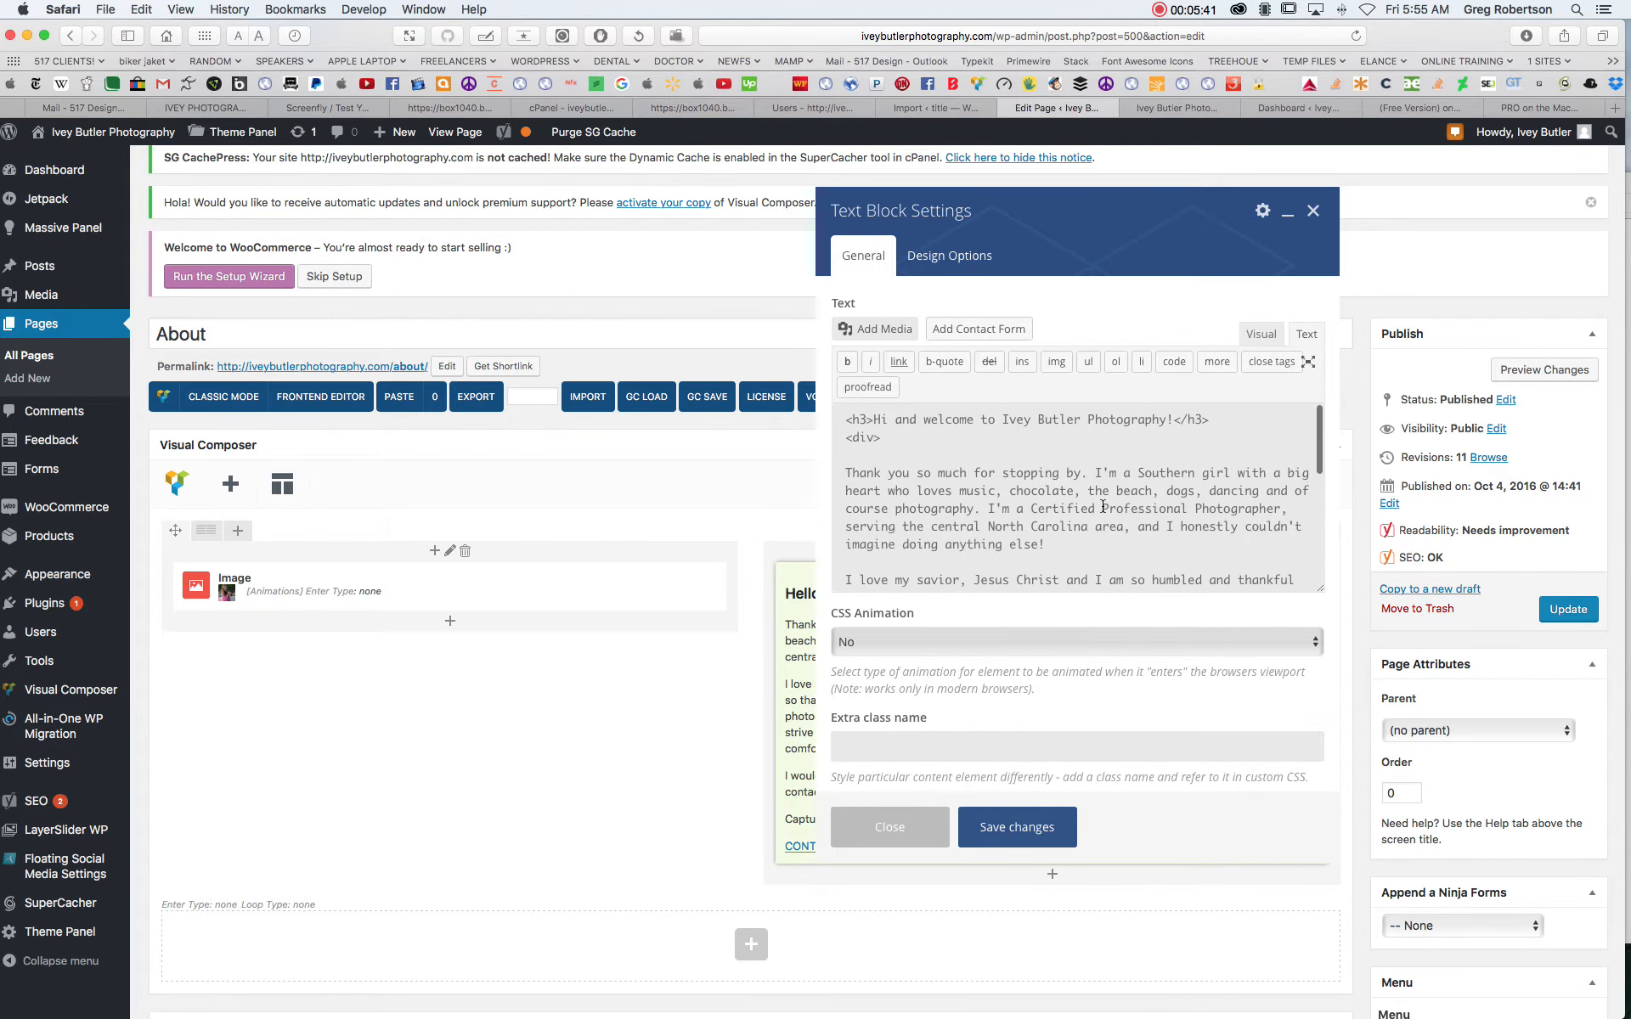
pyautogui.doubleClick(873, 421)
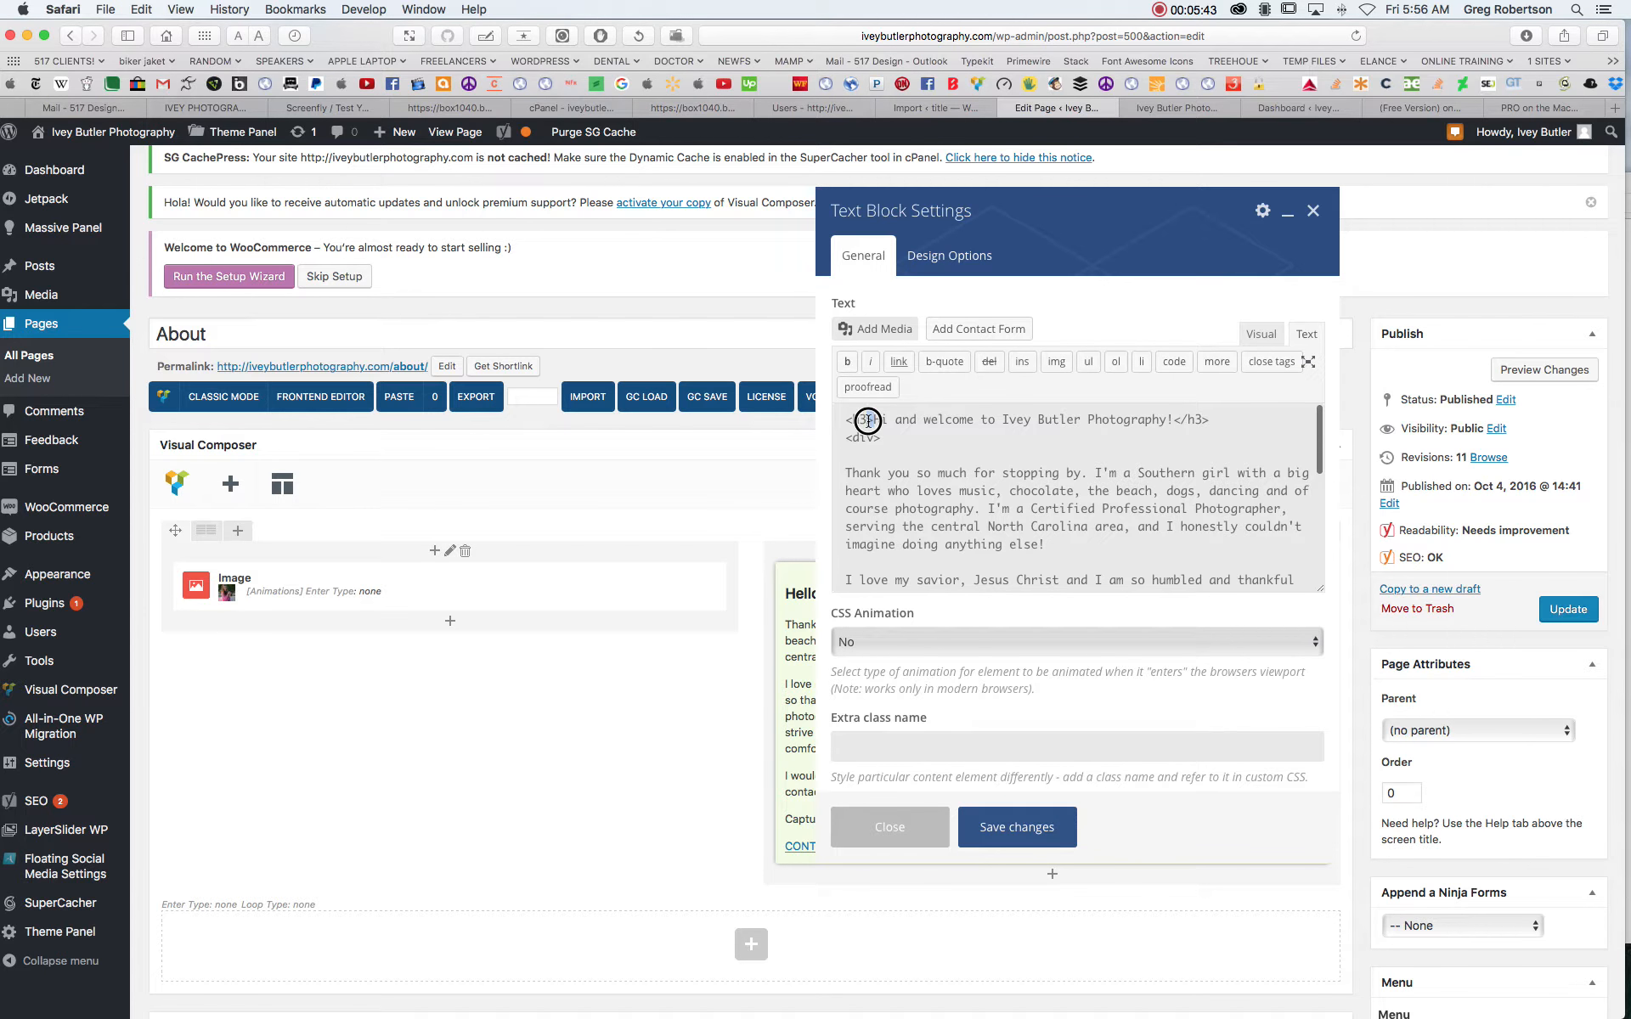
pyautogui.click(1175, 431)
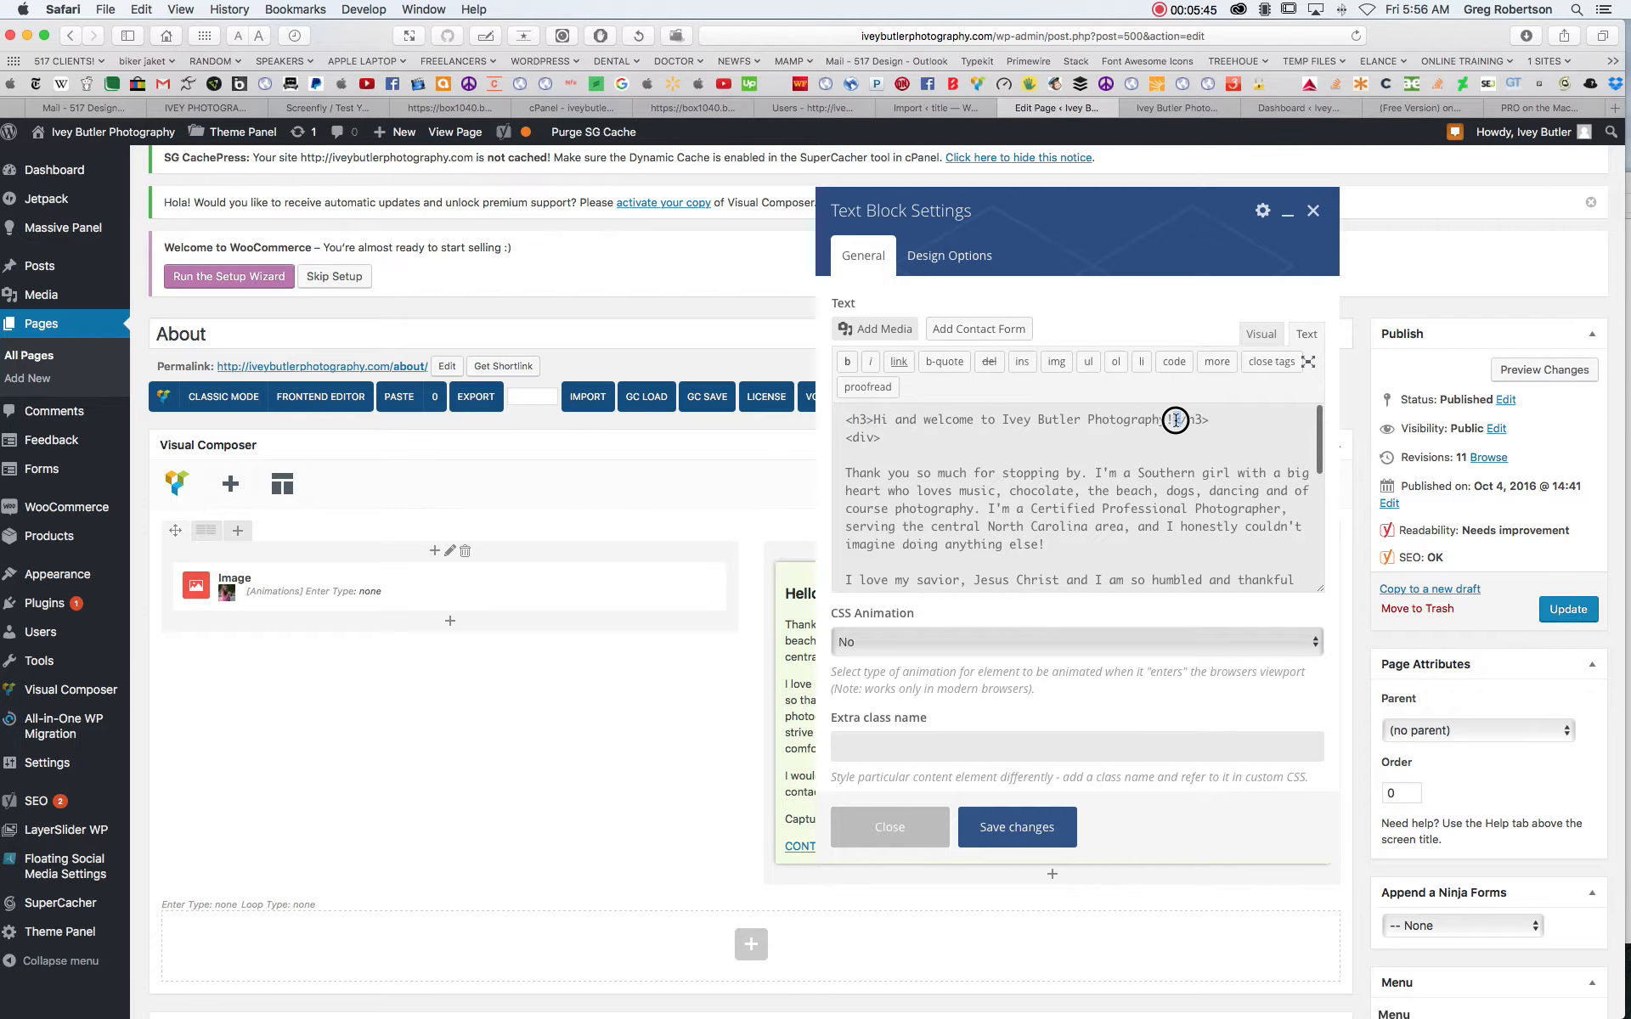
pyautogui.doubleClick(1047, 424)
pyautogui.moveTo(960, 491); pyautogui.dragTo(1003, 491)
pyautogui.moveTo(1118, 474); pyautogui.dragTo(1066, 482)
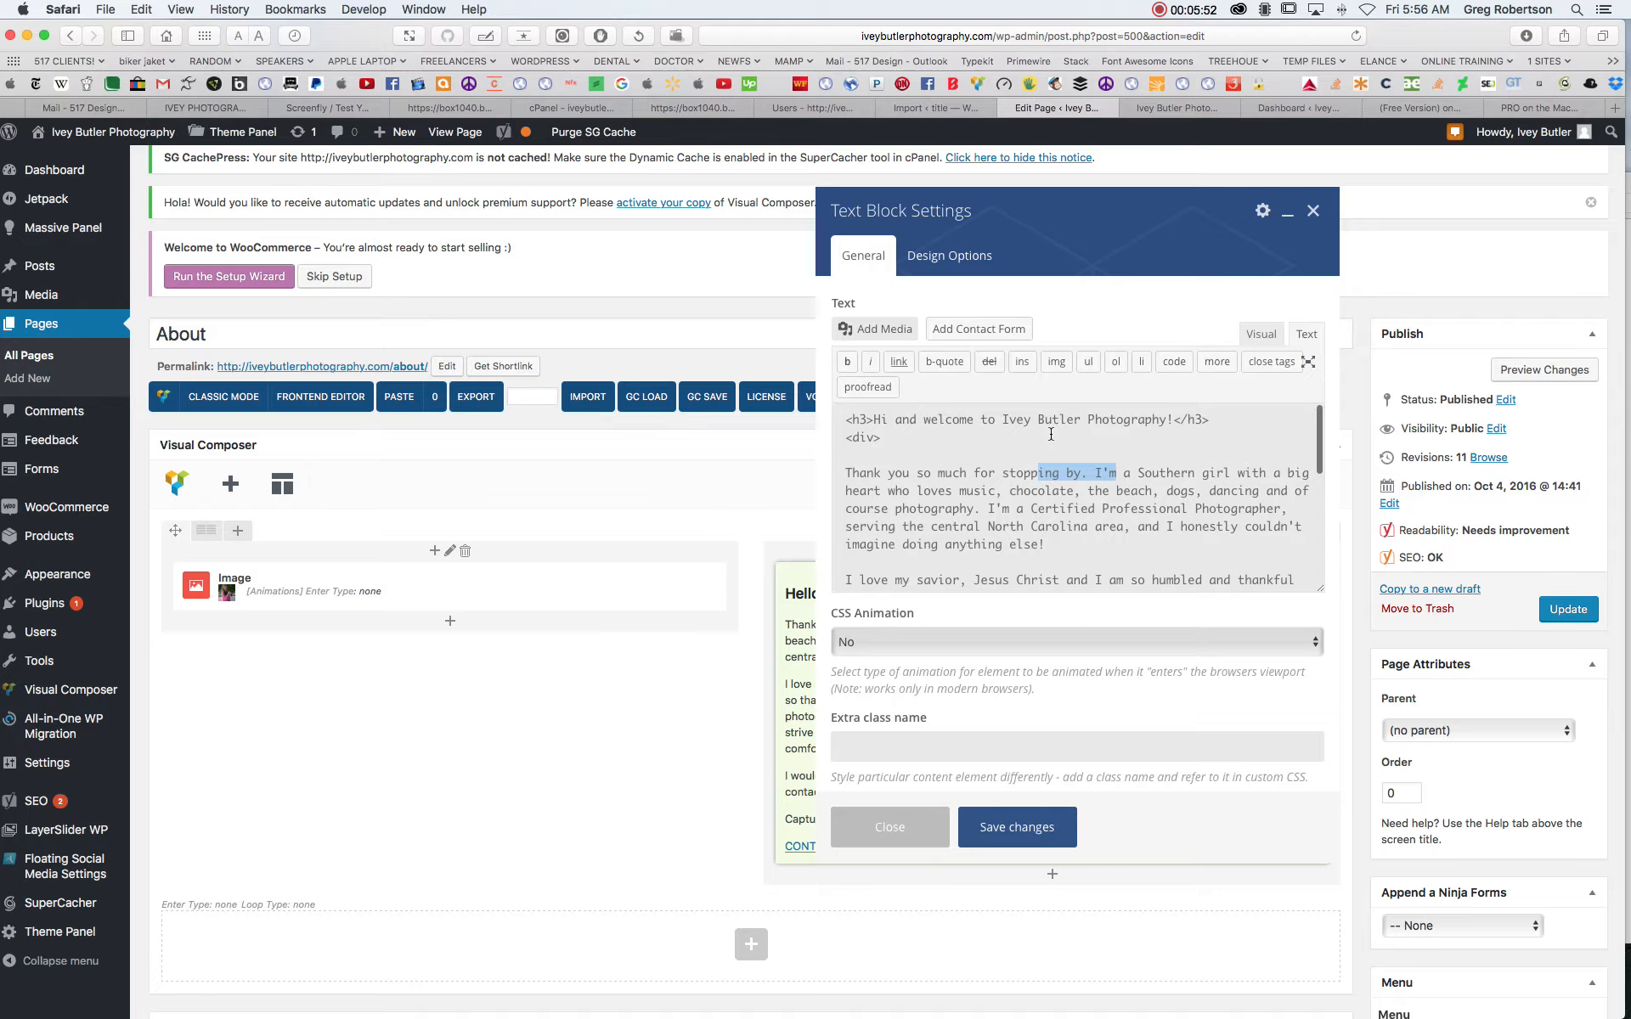
# - Save the text block's changed heading and update the About page
pyautogui.click(1263, 337)
pyautogui.click(1306, 334)
pyautogui.click(1019, 836)
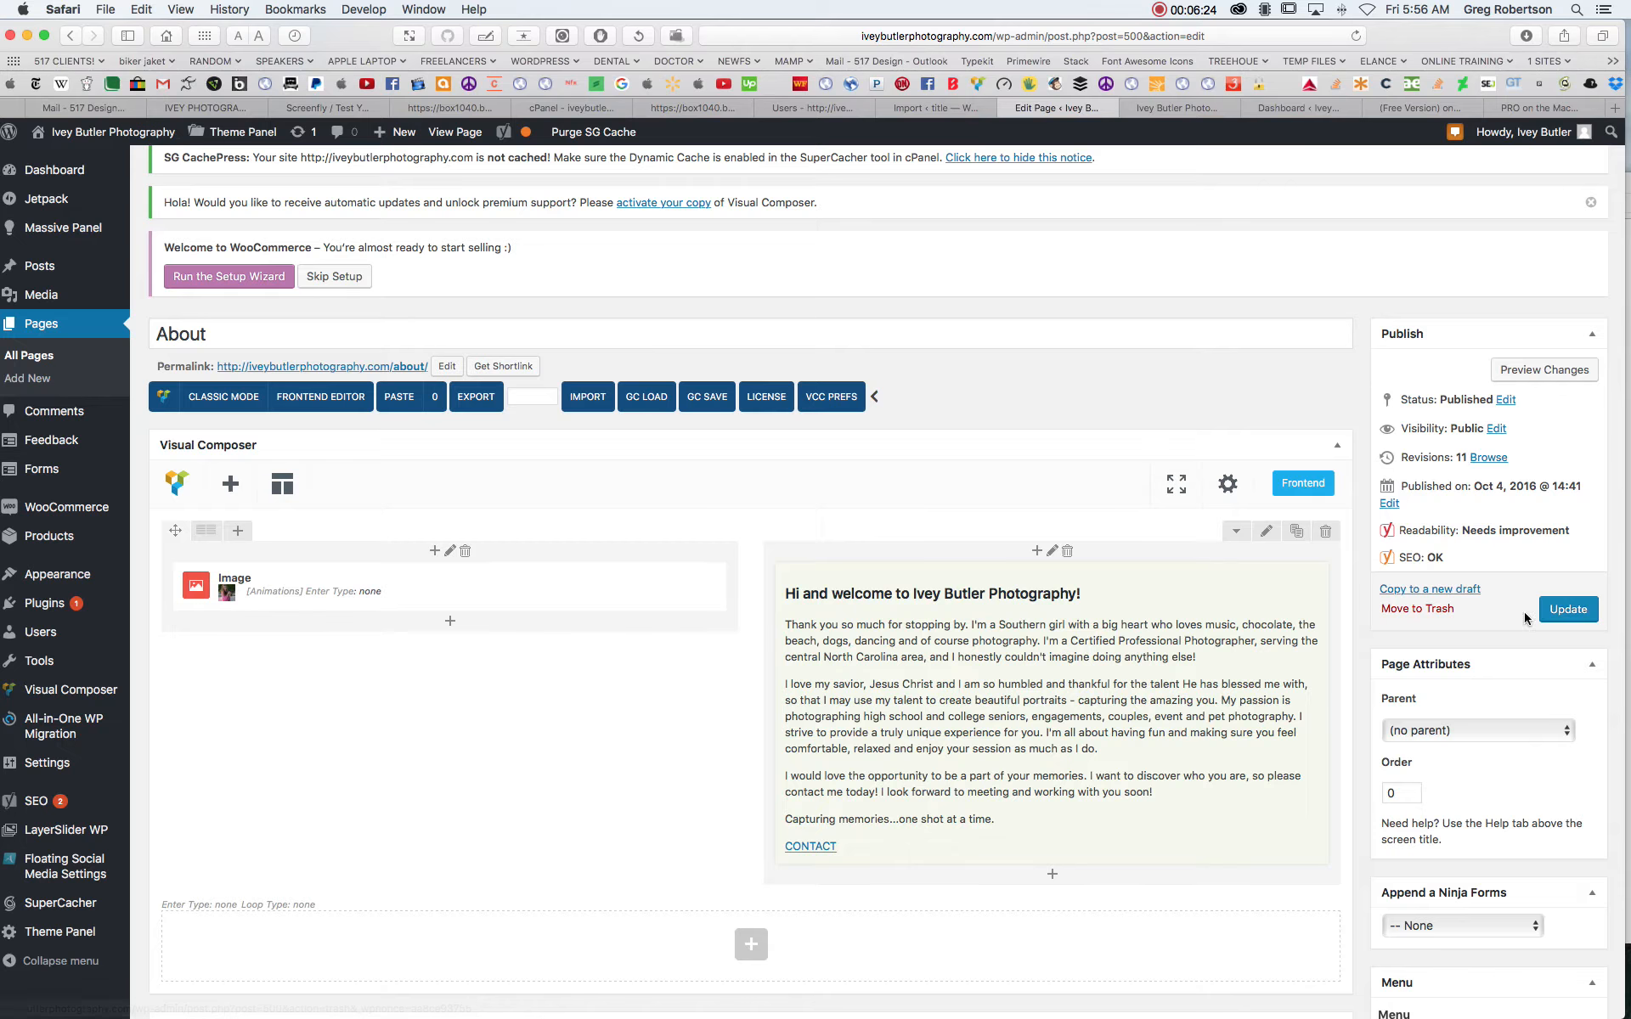
pyautogui.click(1571, 612)
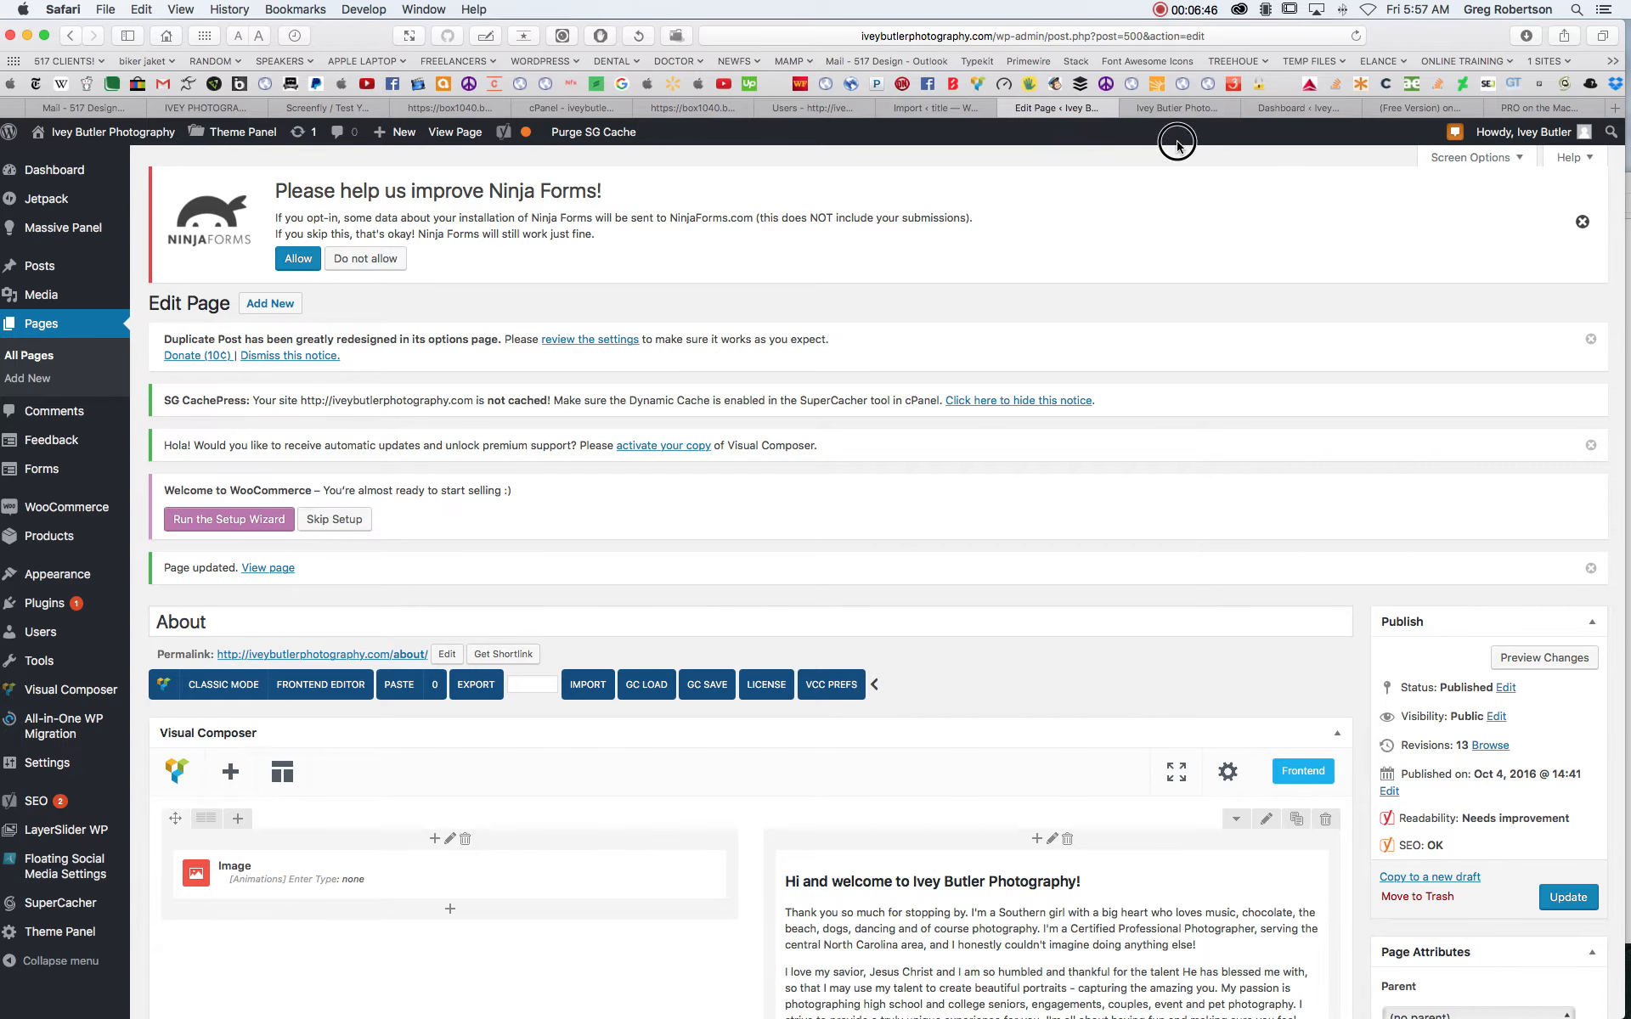
# - Reload the live site, check the image and heading on its About page, and return to the home page
pyautogui.click(1176, 110)
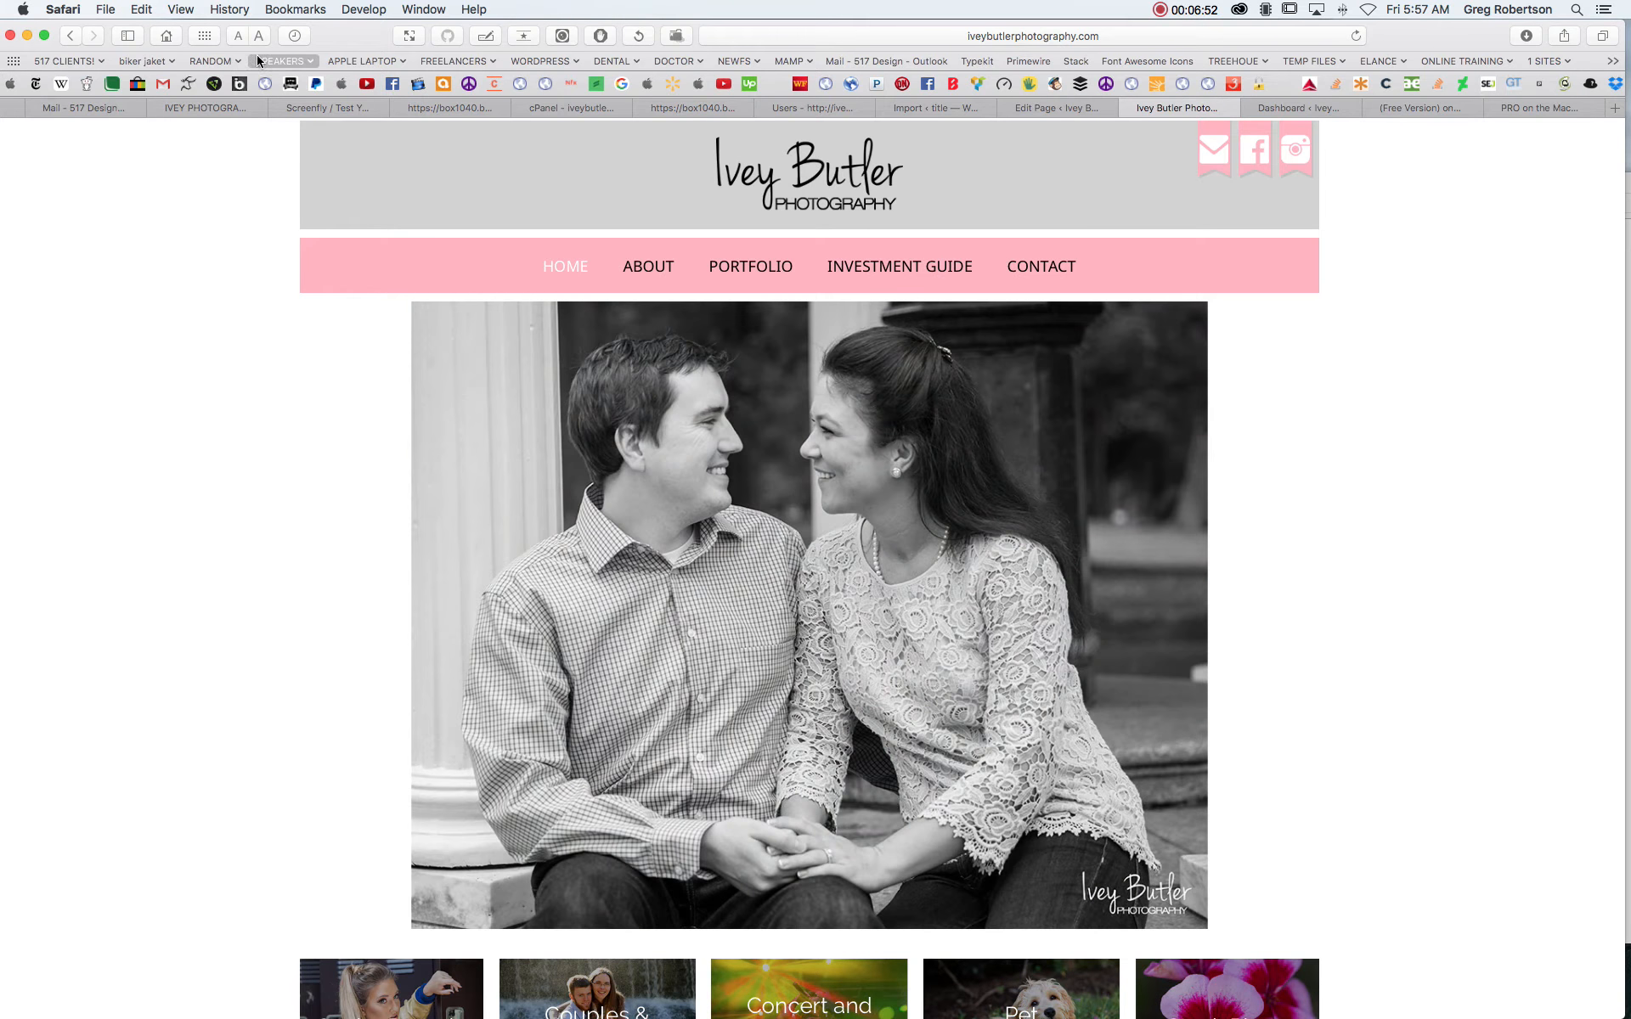
pyautogui.click(1356, 36)
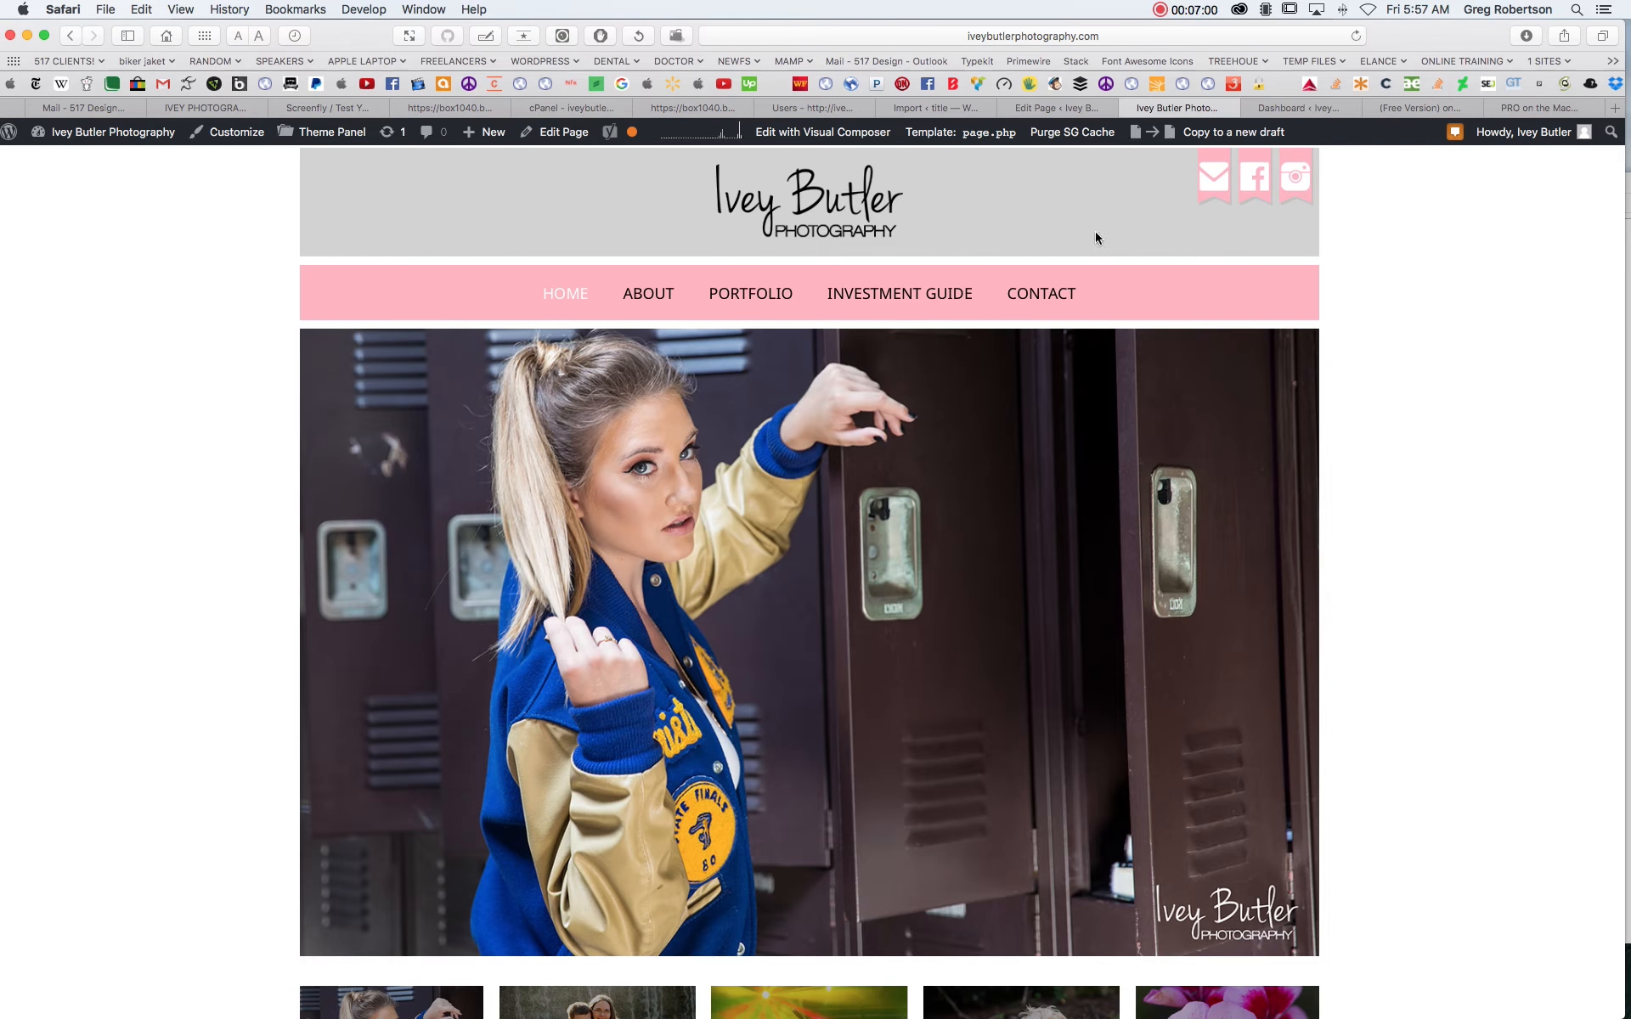
pyautogui.click(639, 294)
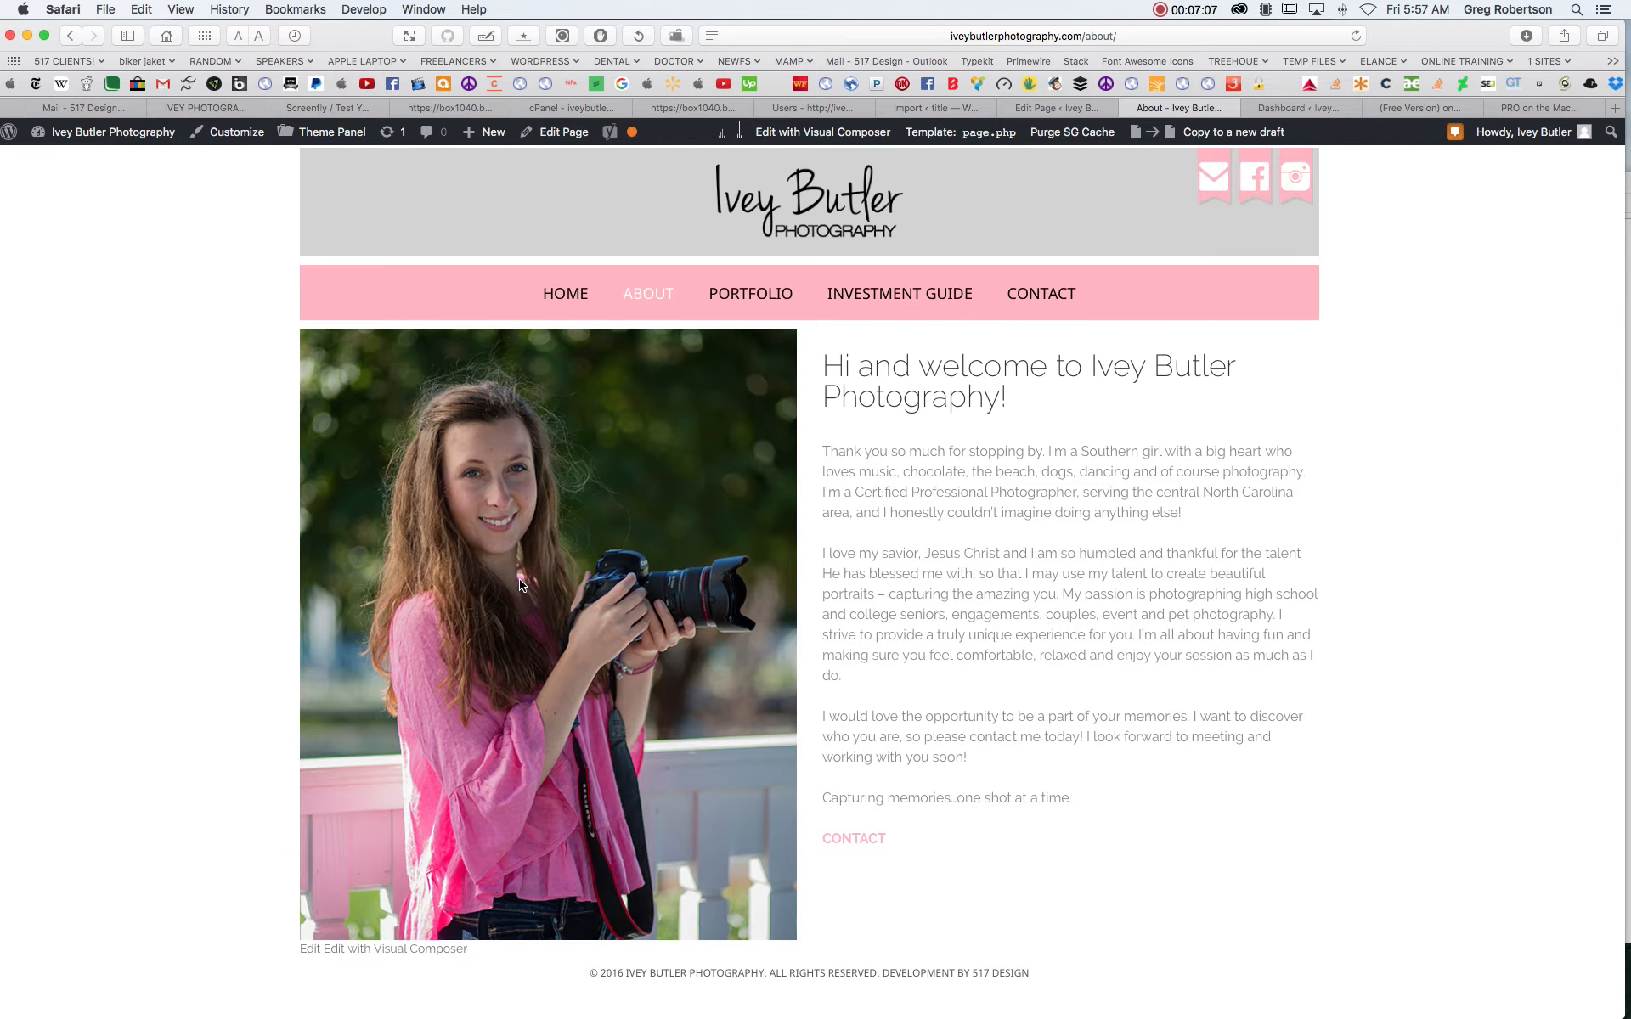
pyautogui.doubleClick(850, 368)
pyautogui.click(1438, 420)
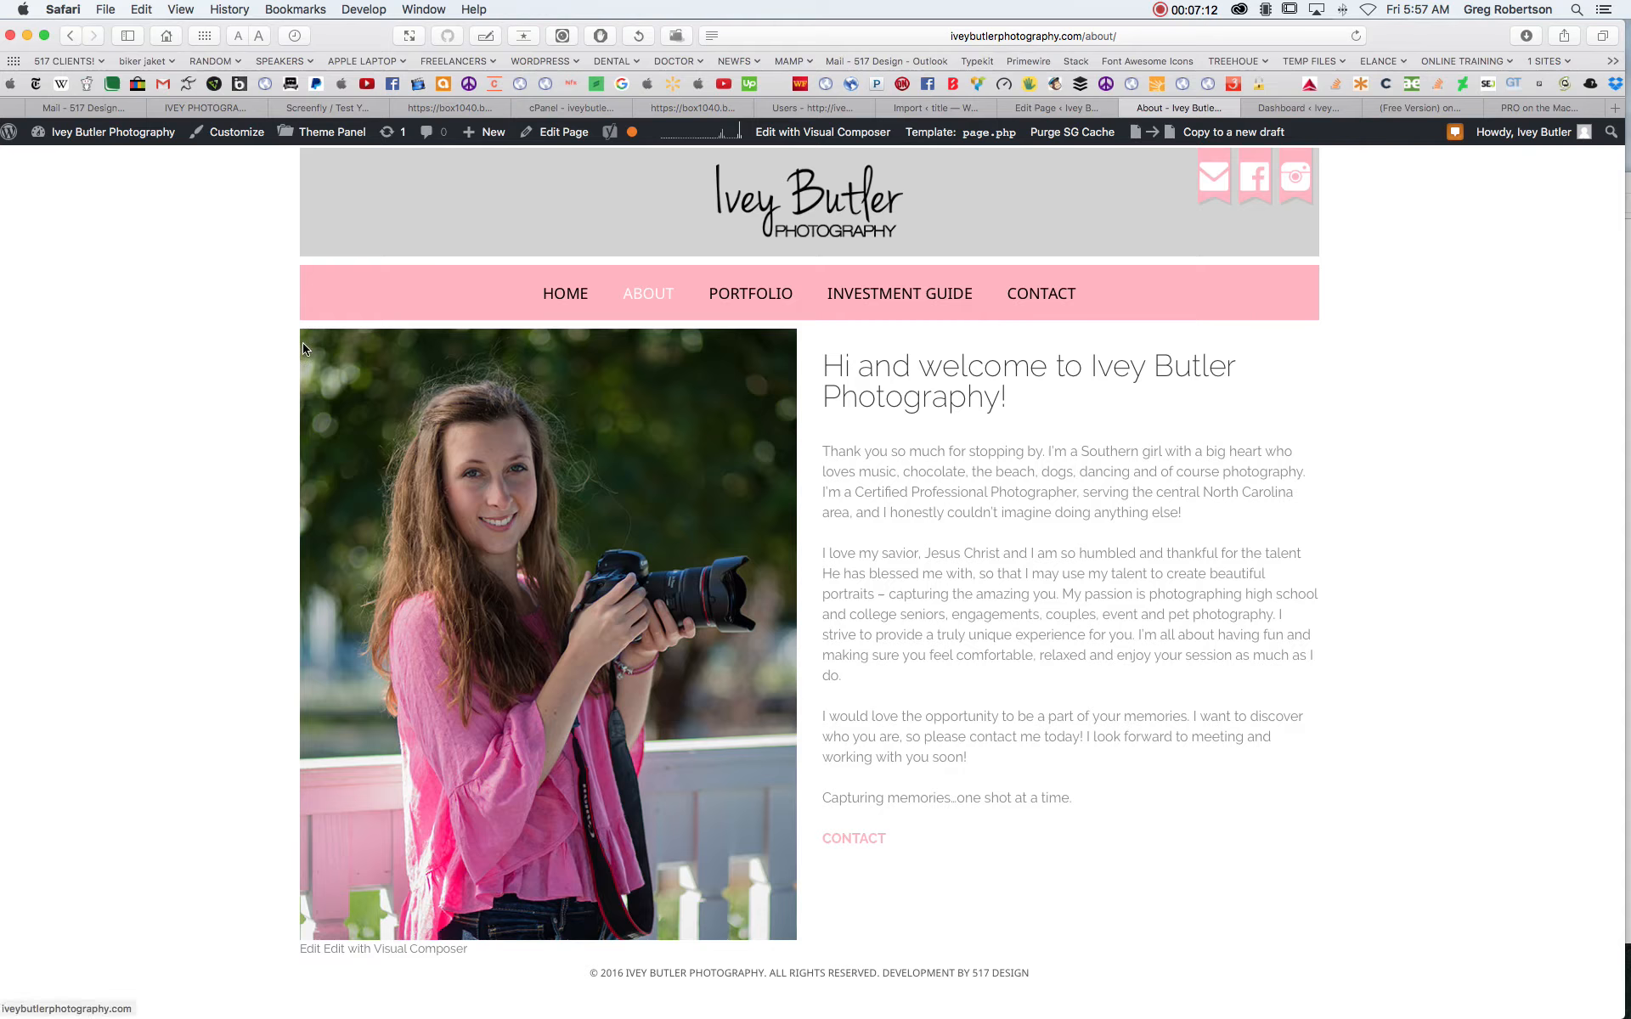
pyautogui.click(71, 37)
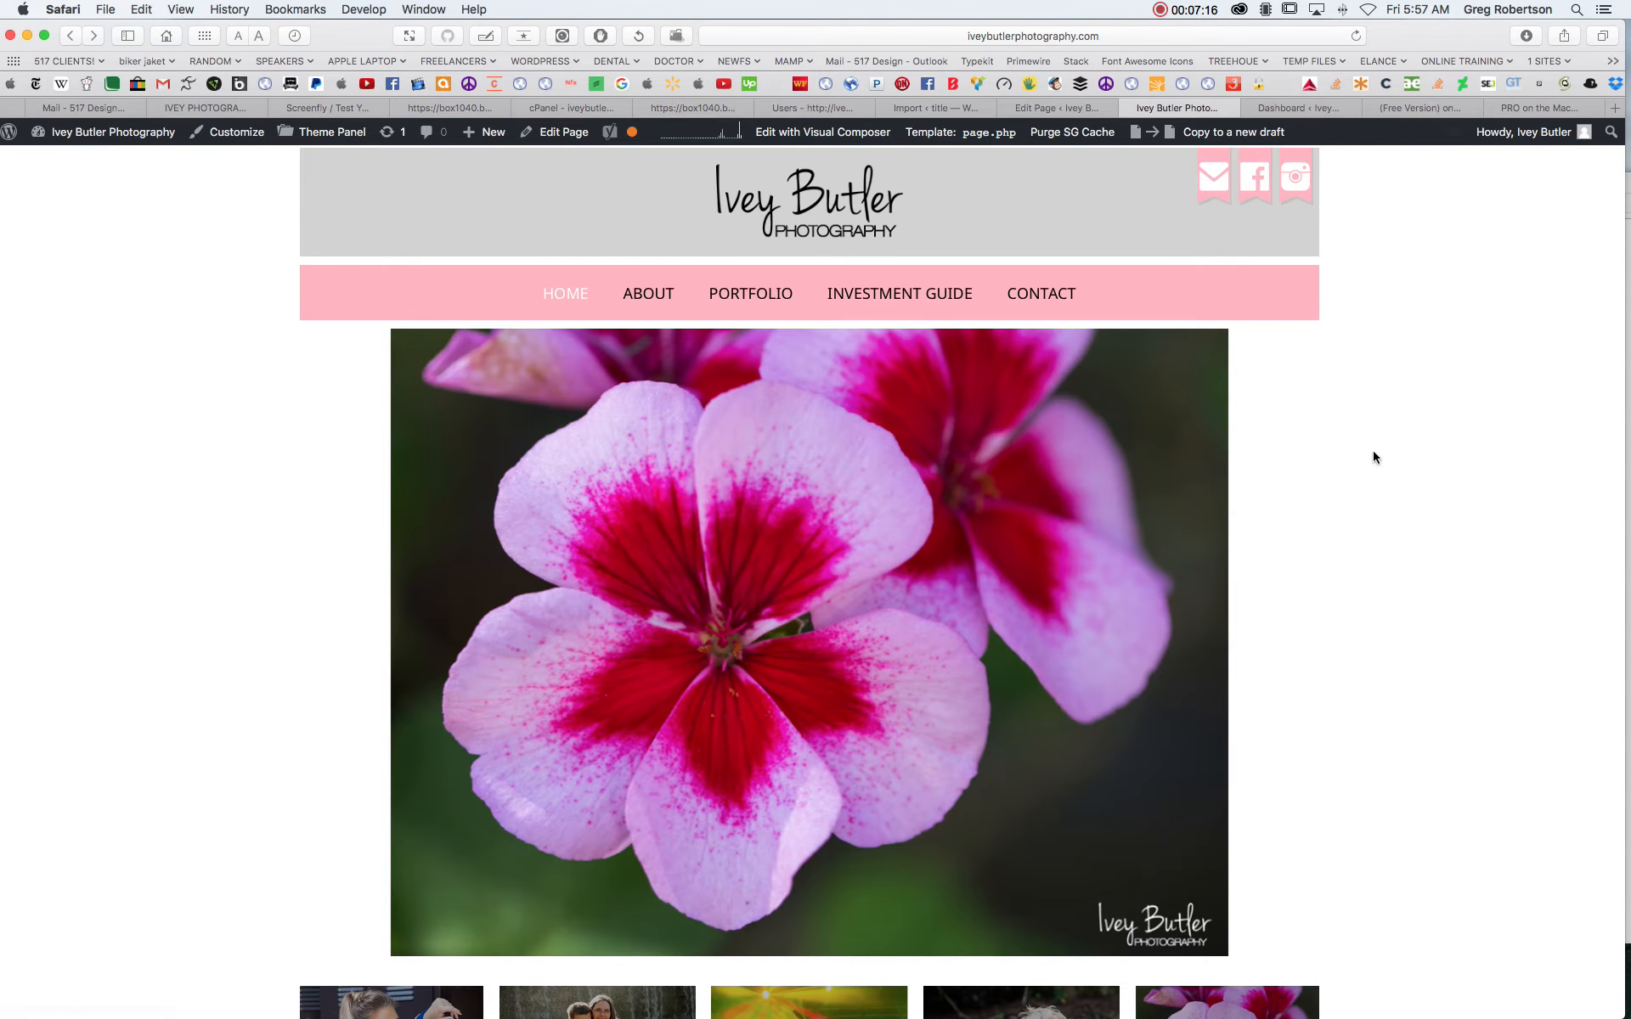
pyautogui.scroll(-2, 1381, 462)
pyautogui.scroll(2, 1383, 462)
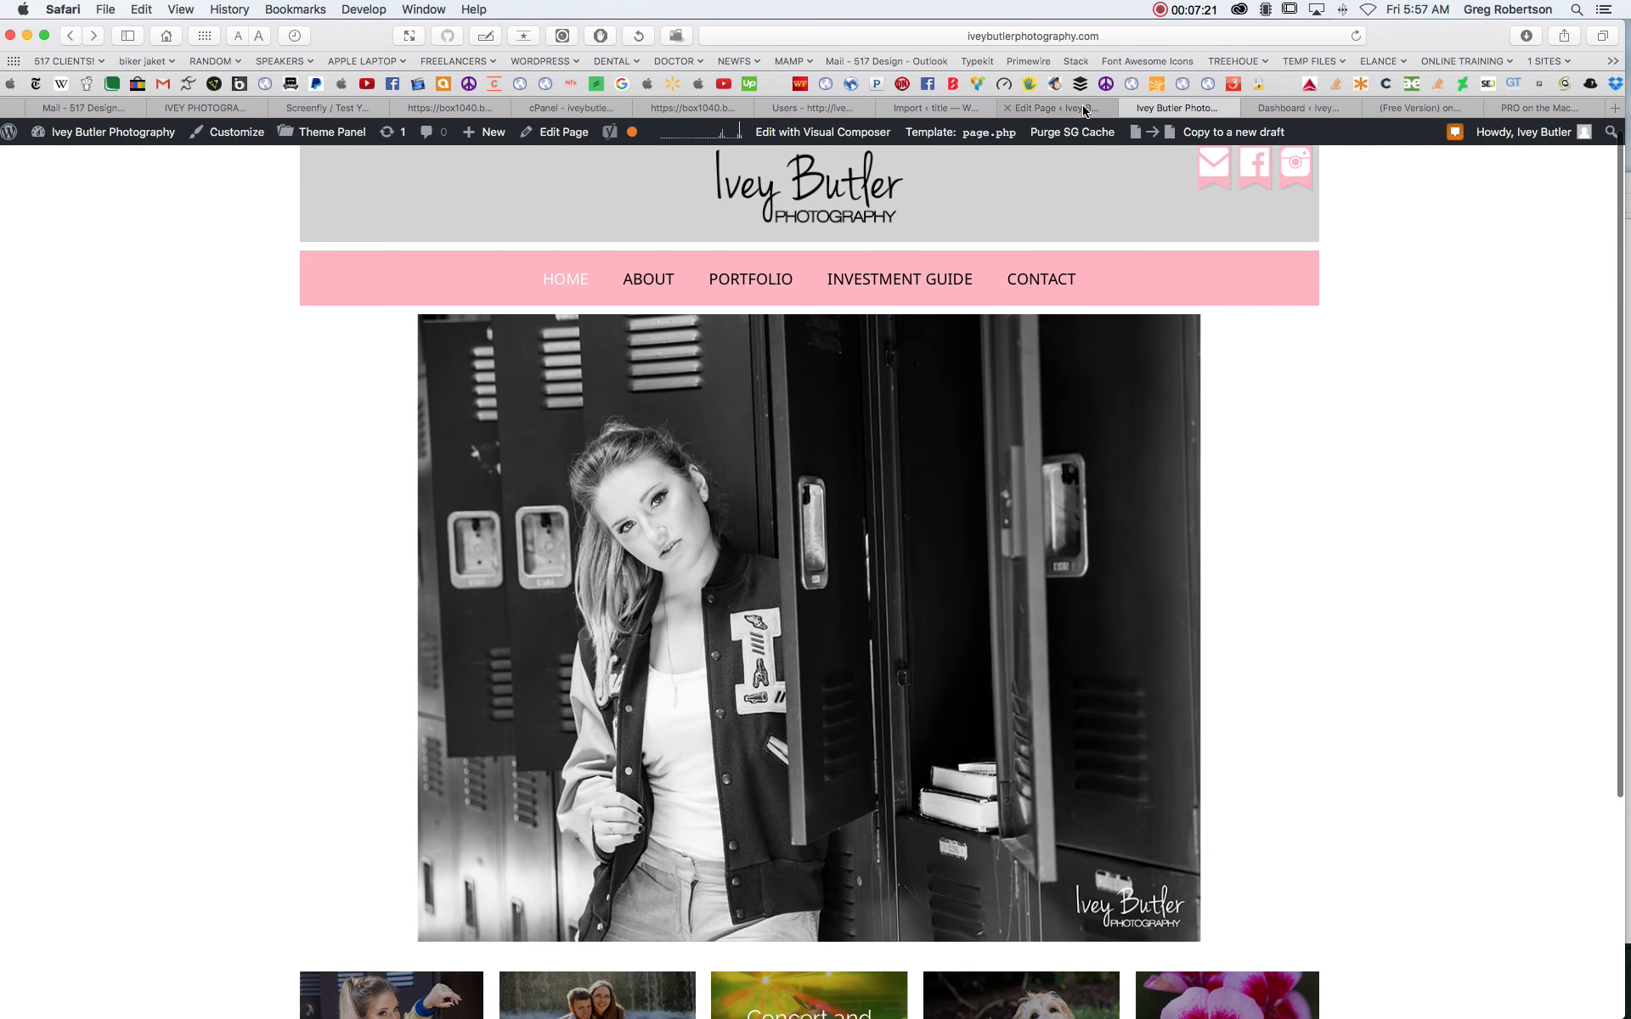
# - Return to the About page's editor and enable the Revisions box in the screen options
pyautogui.click(1082, 108)
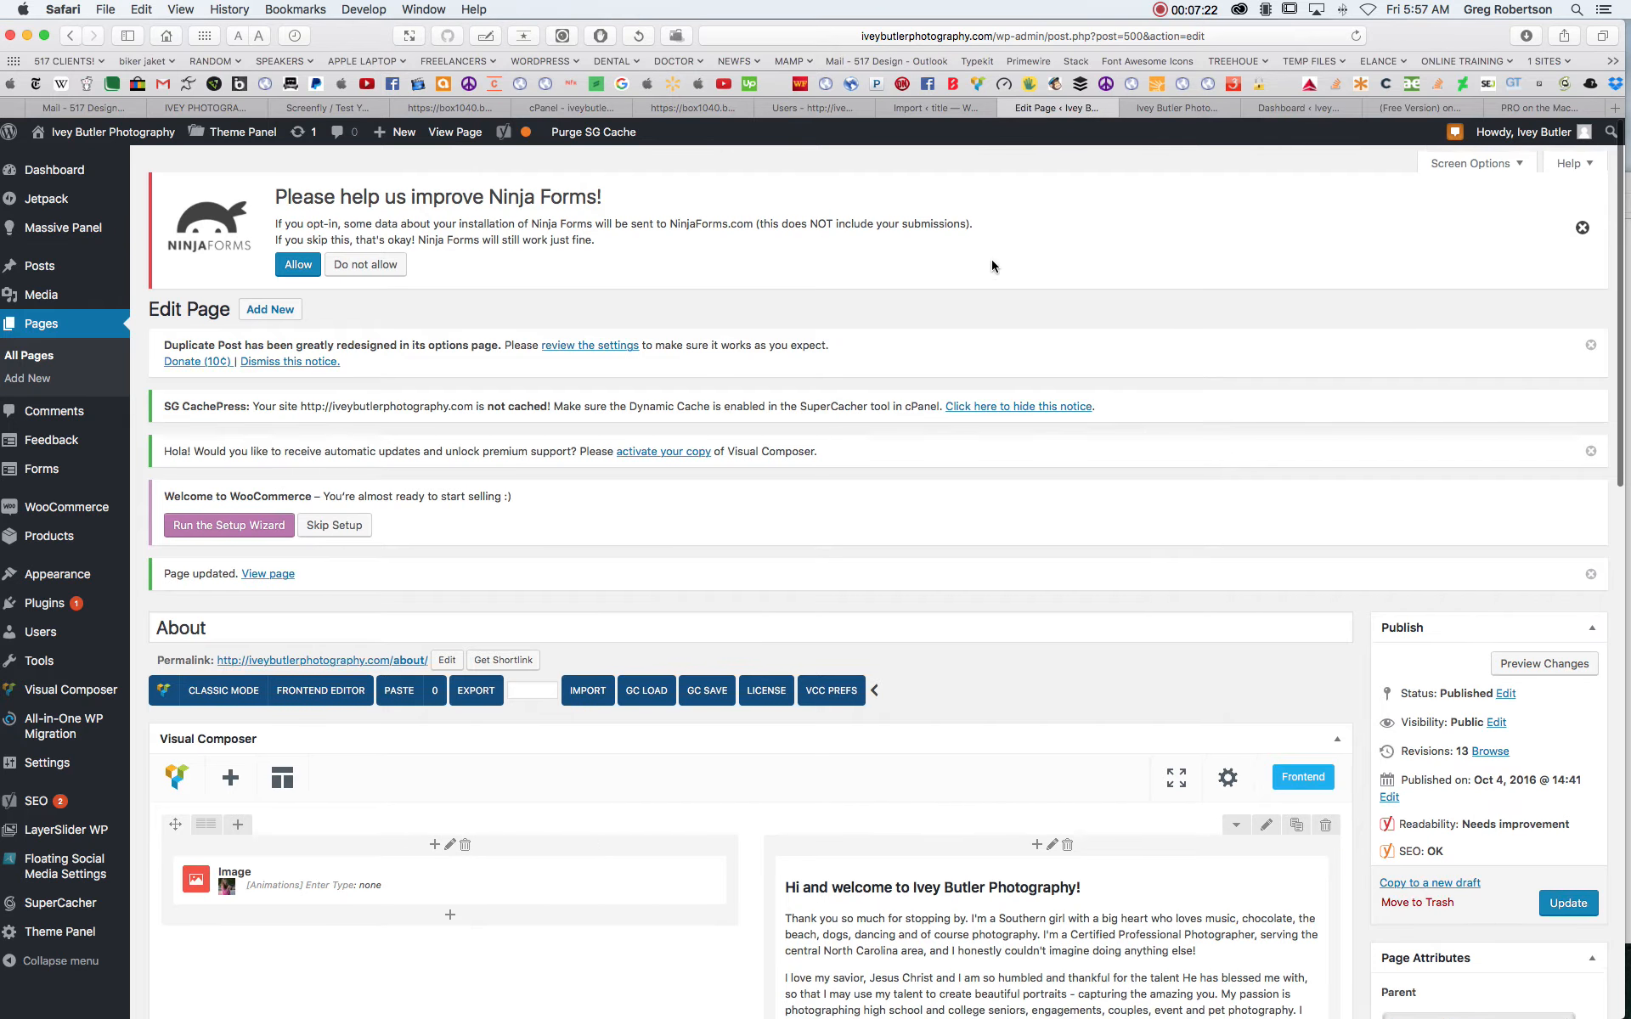
pyautogui.scroll(-15, 1003, 273)
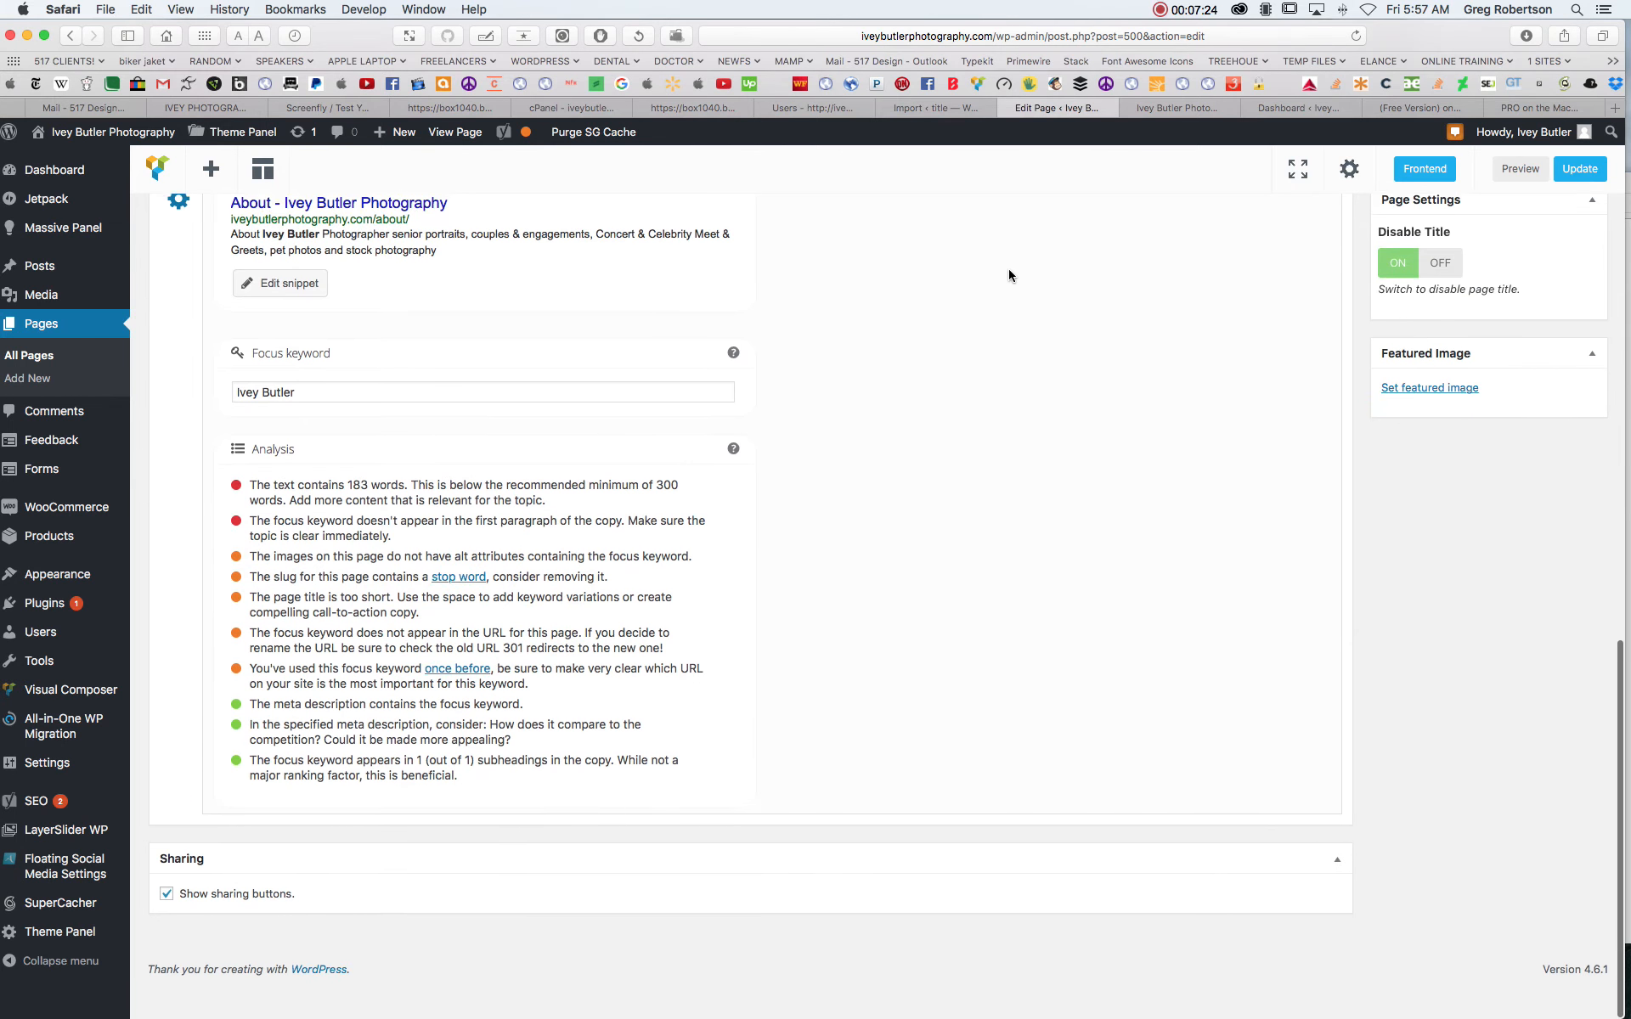
pyautogui.scroll(15, 1009, 267)
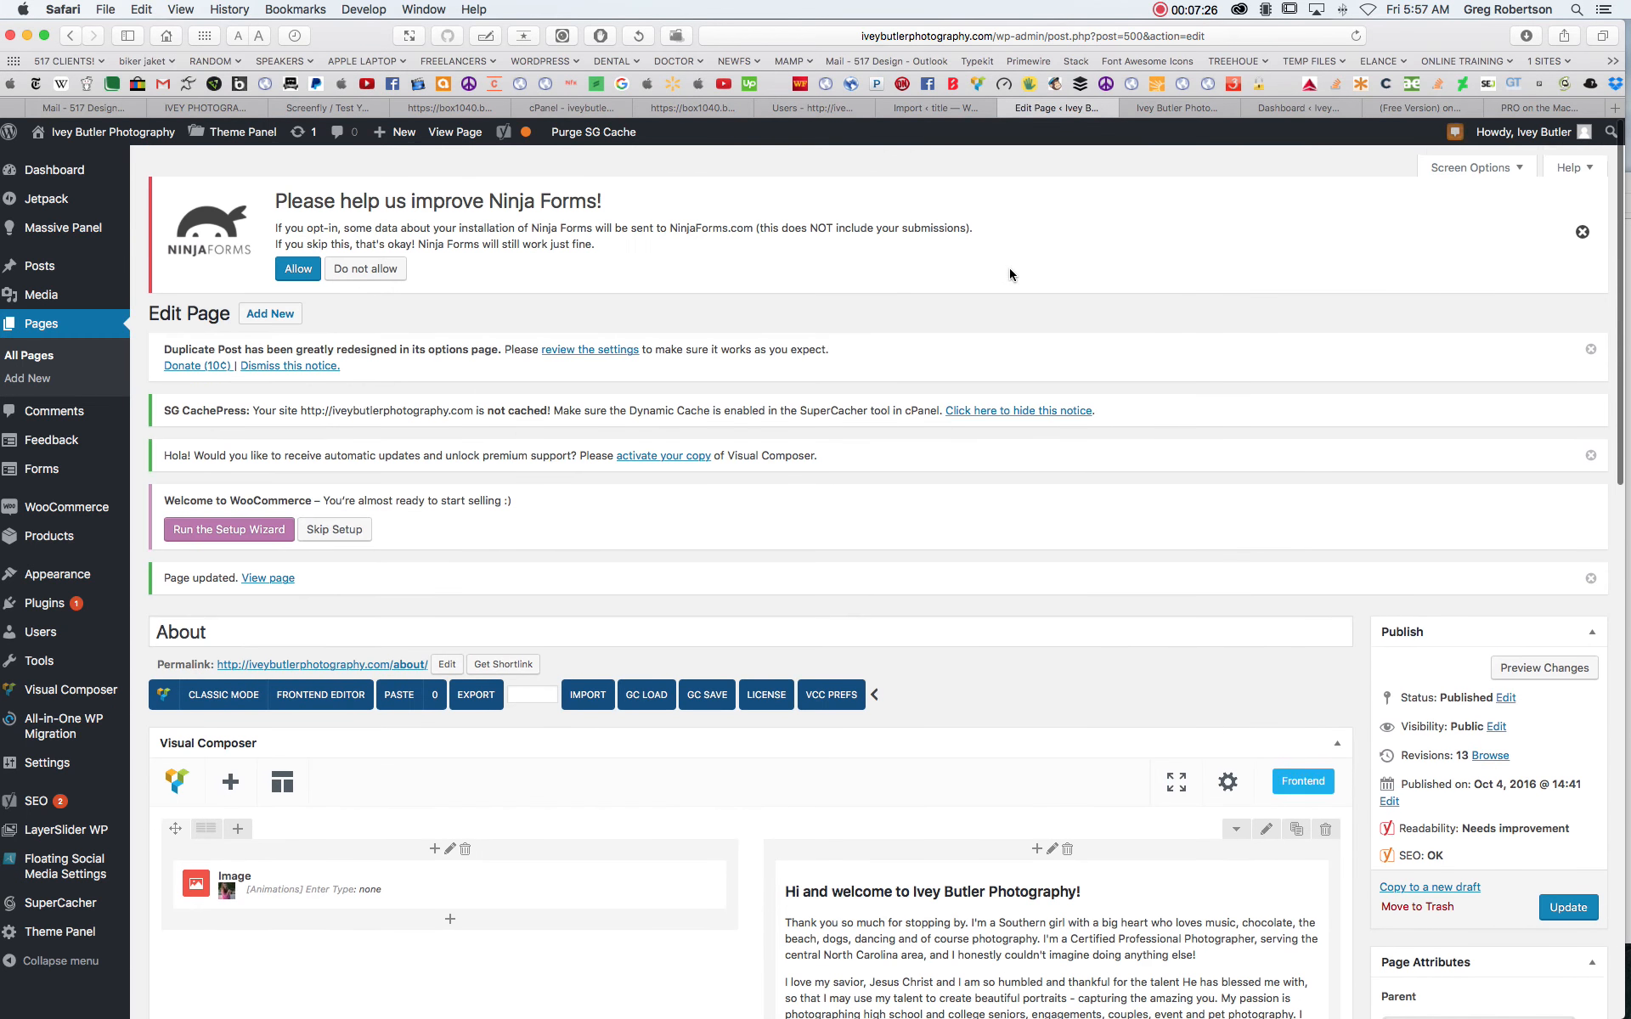
pyautogui.click(1518, 158)
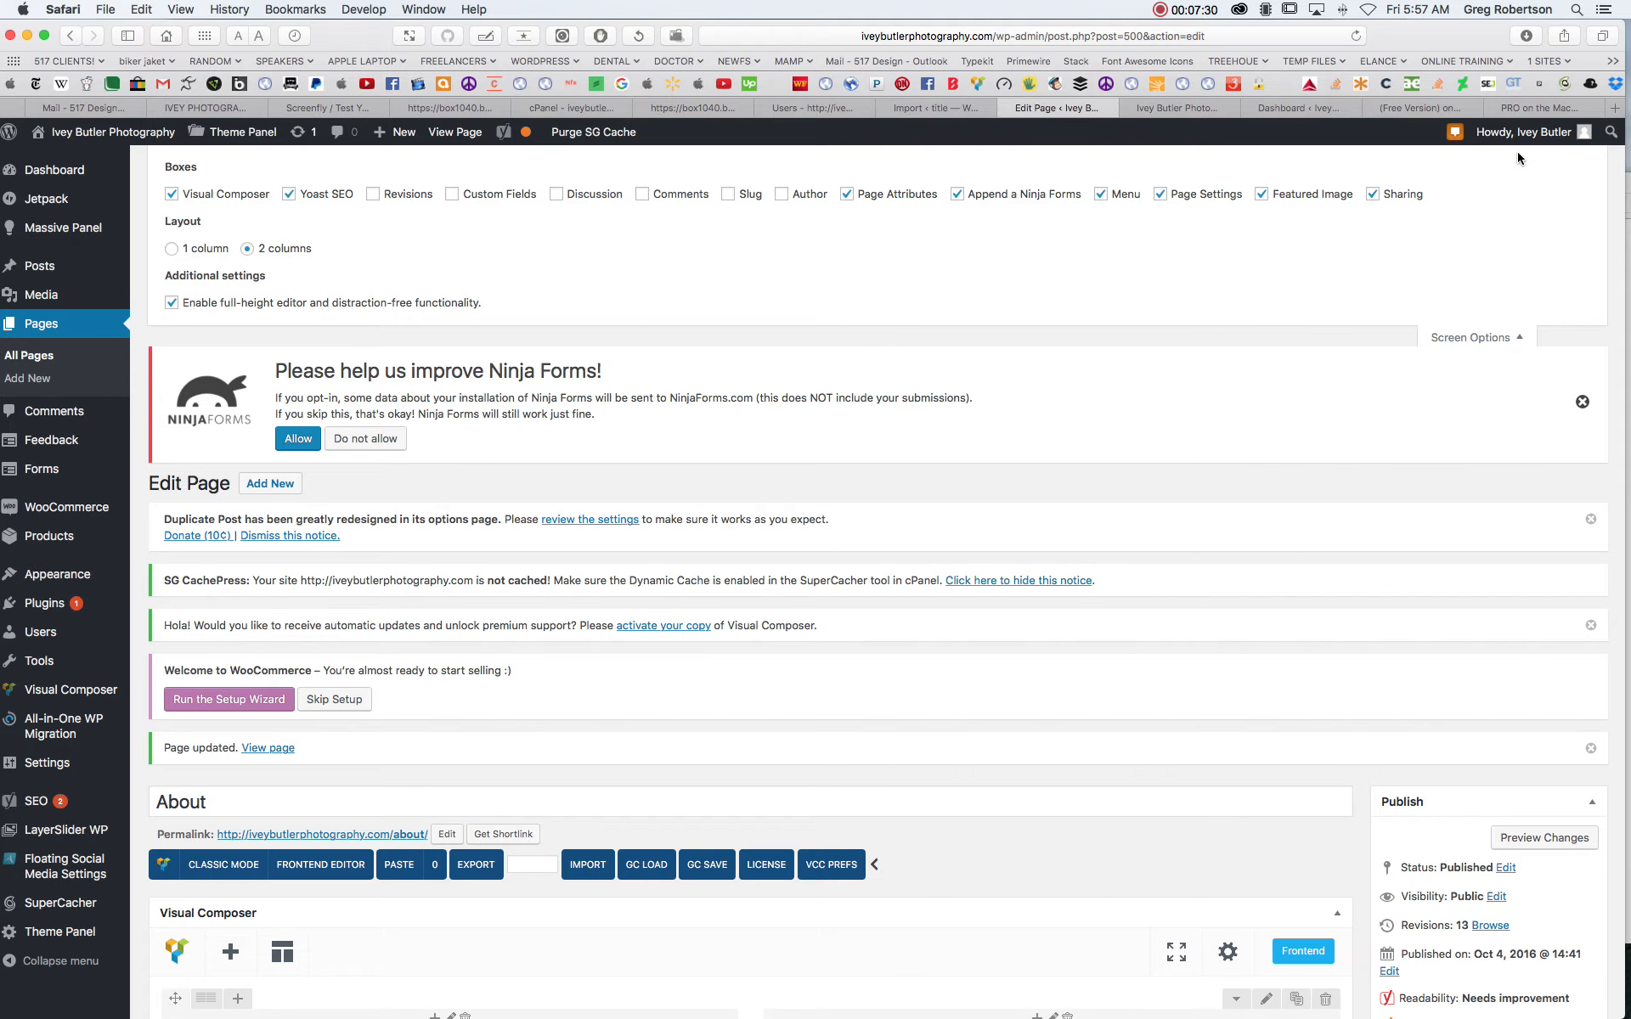
pyautogui.click(374, 195)
# - Restore the About page to the revision of October 13, 2016 @ 15:21:57 and check the restored text block
pyautogui.scroll(-20, 1027, 318)
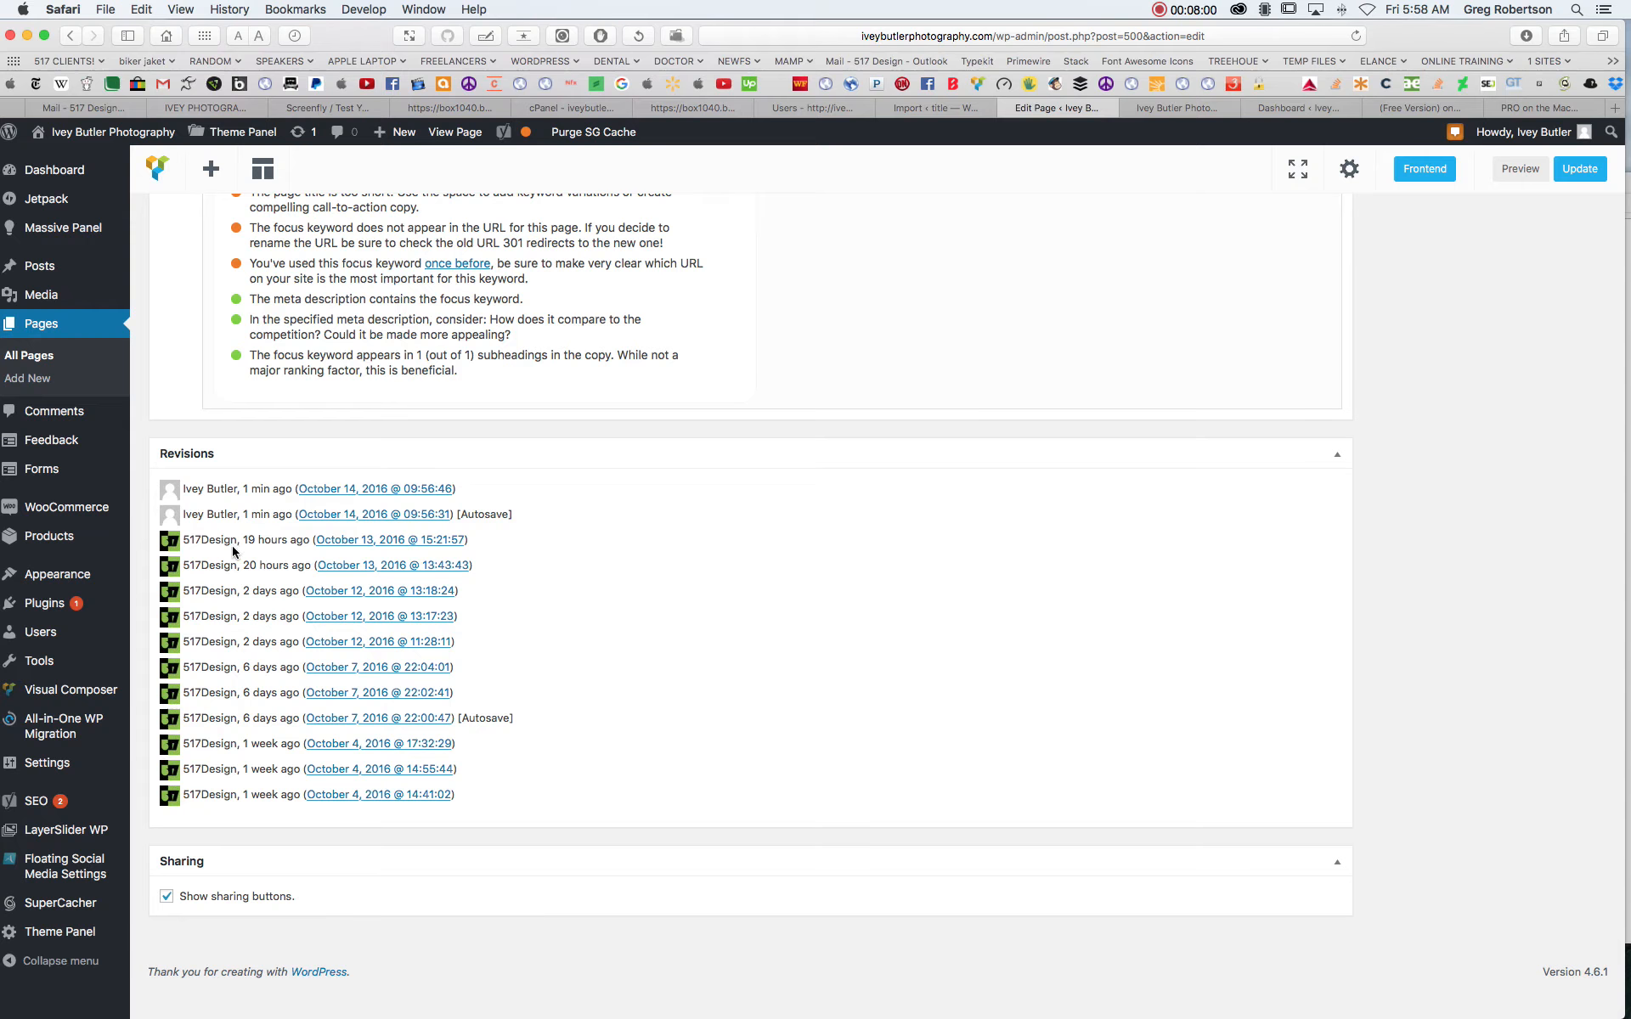
pyautogui.click(373, 544)
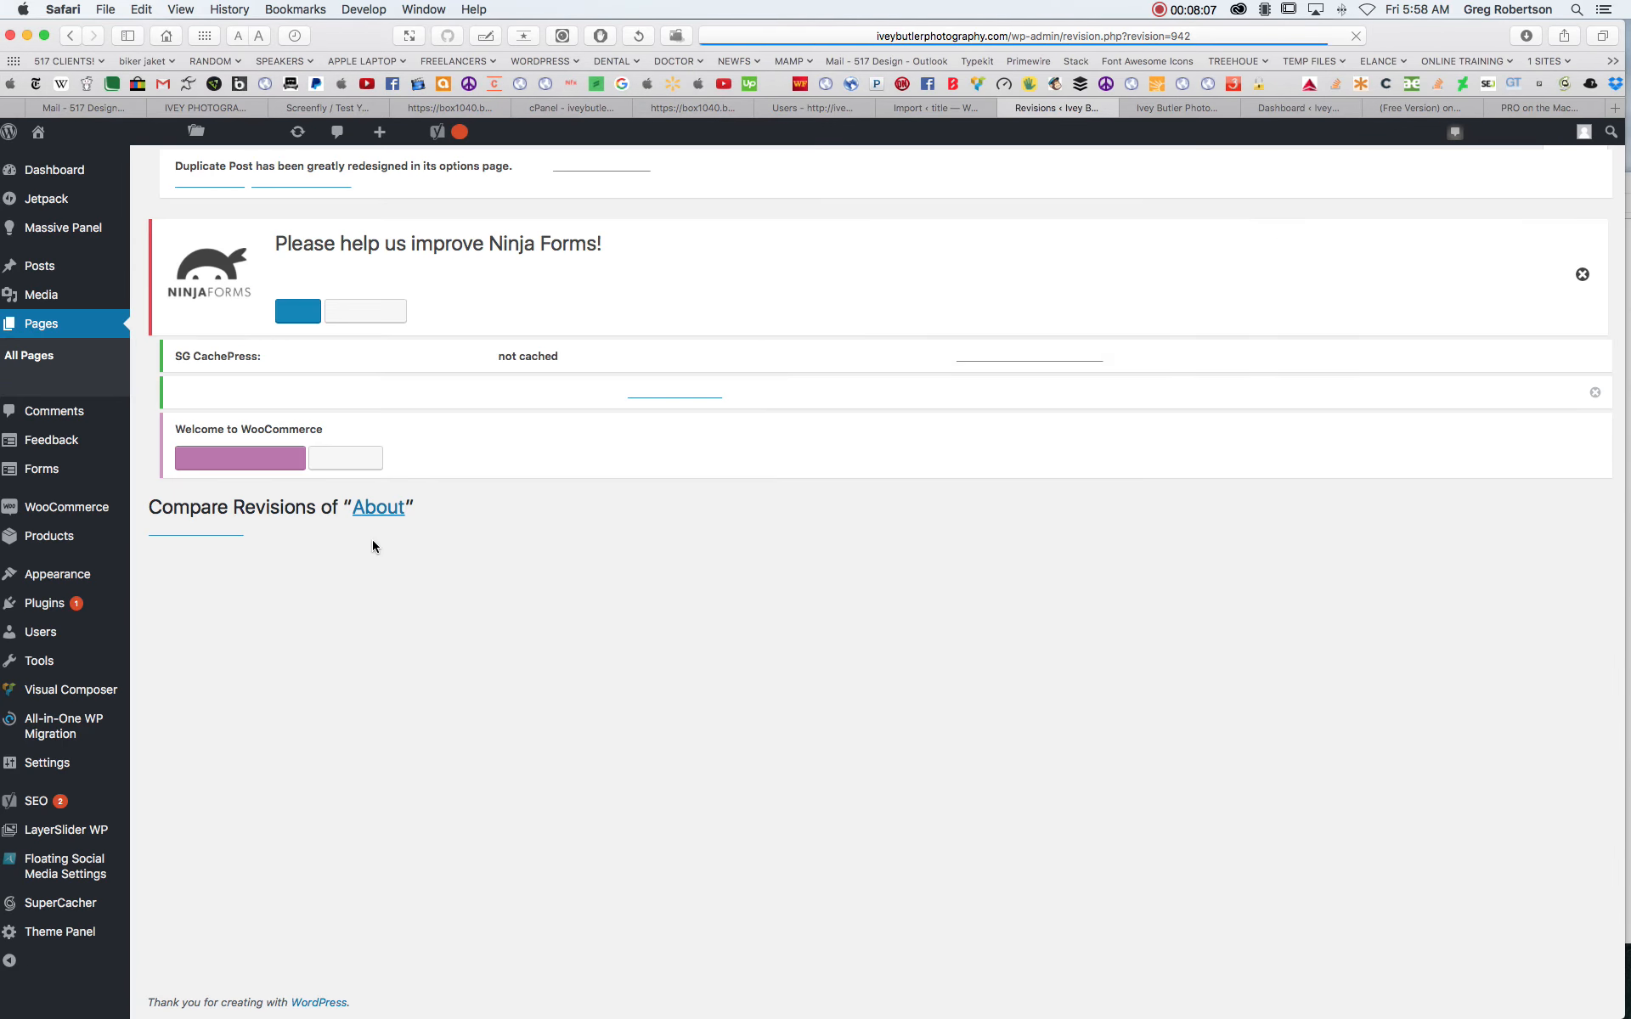
pyautogui.scroll(-3, 1542, 711)
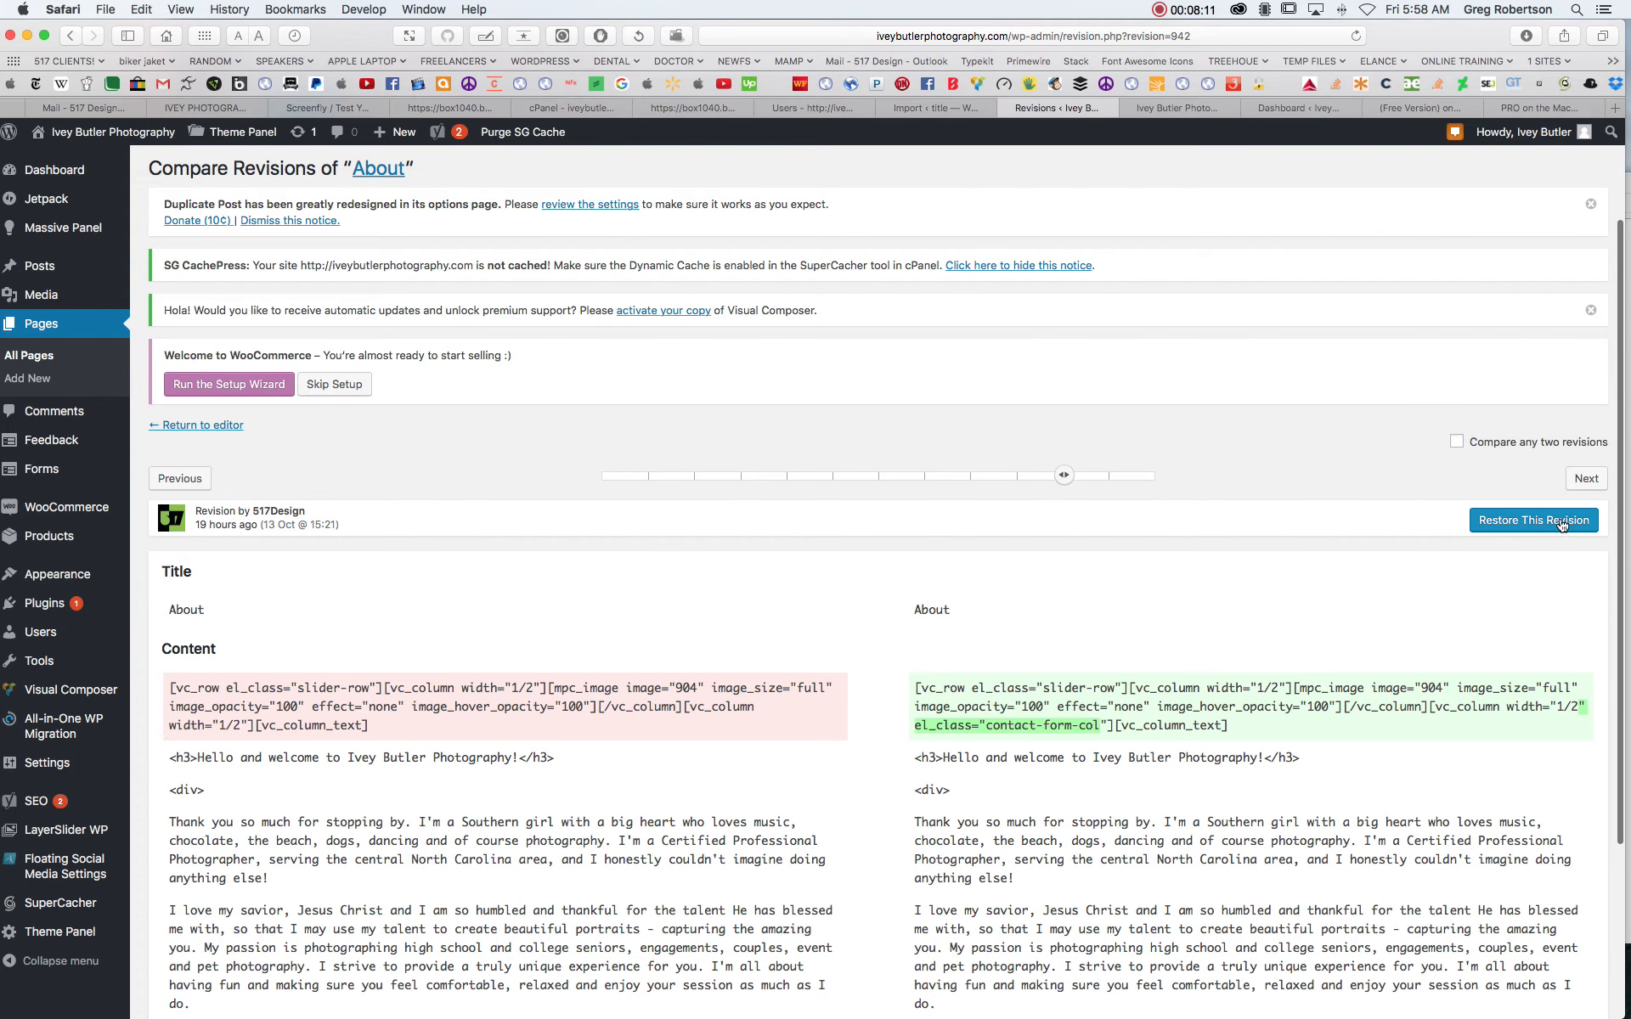
pyautogui.click(1561, 525)
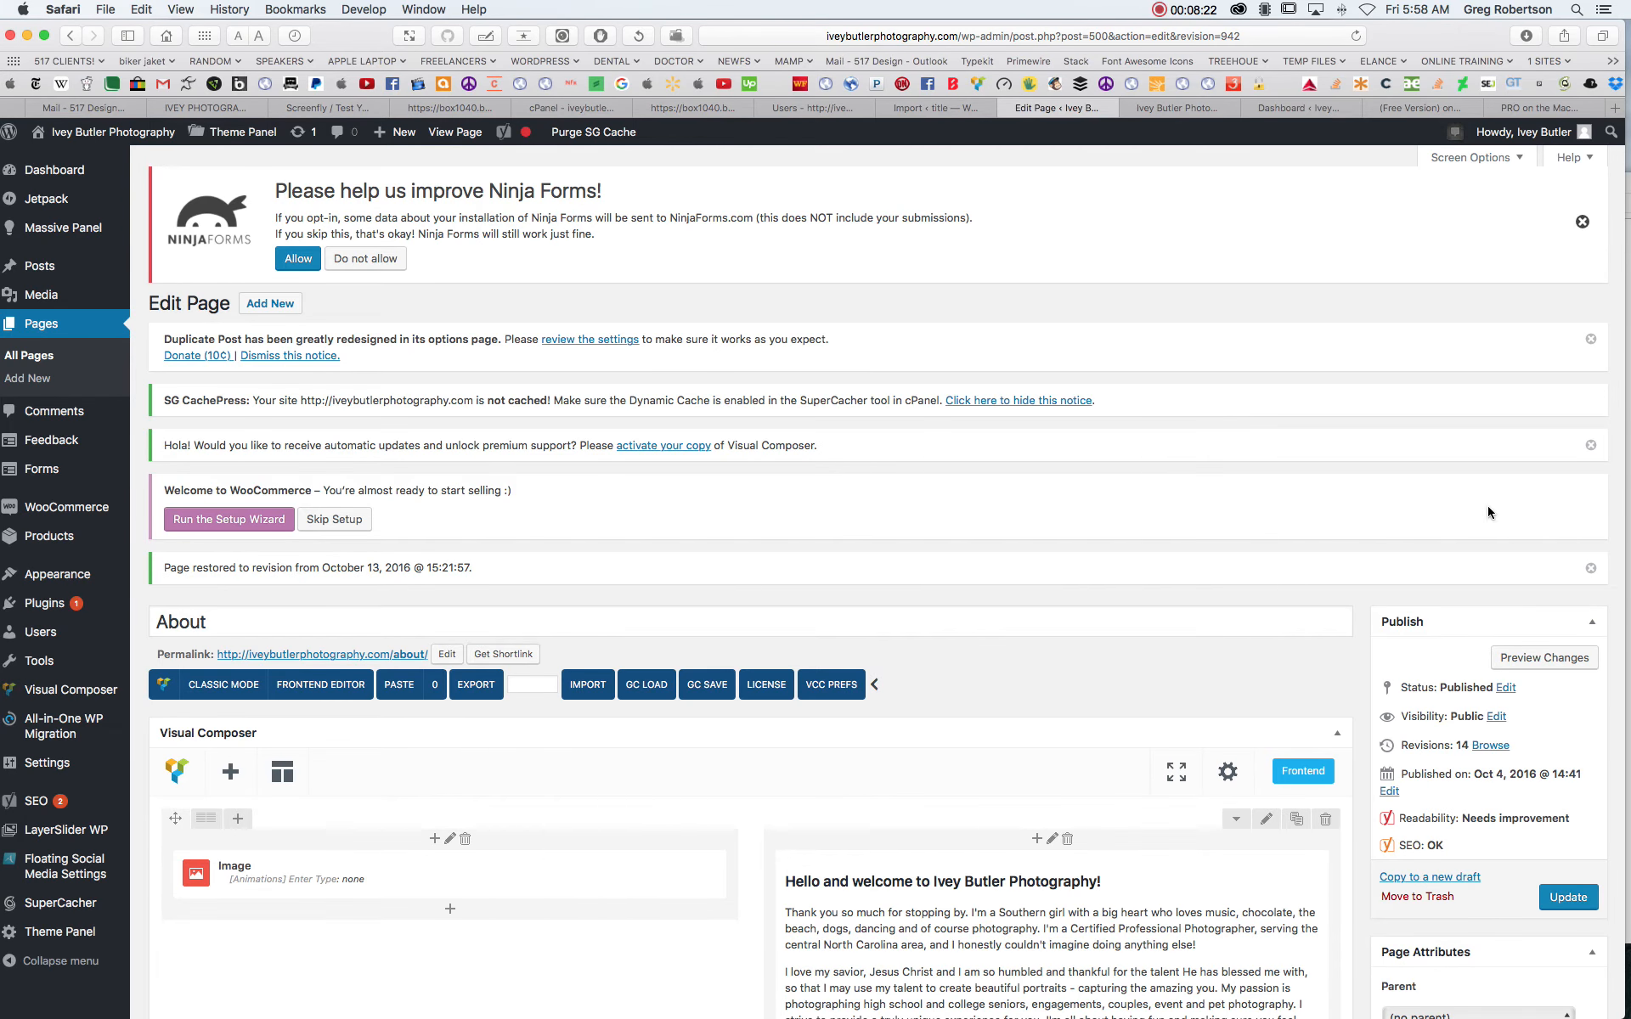
pyautogui.scroll(-5, 1288, 555)
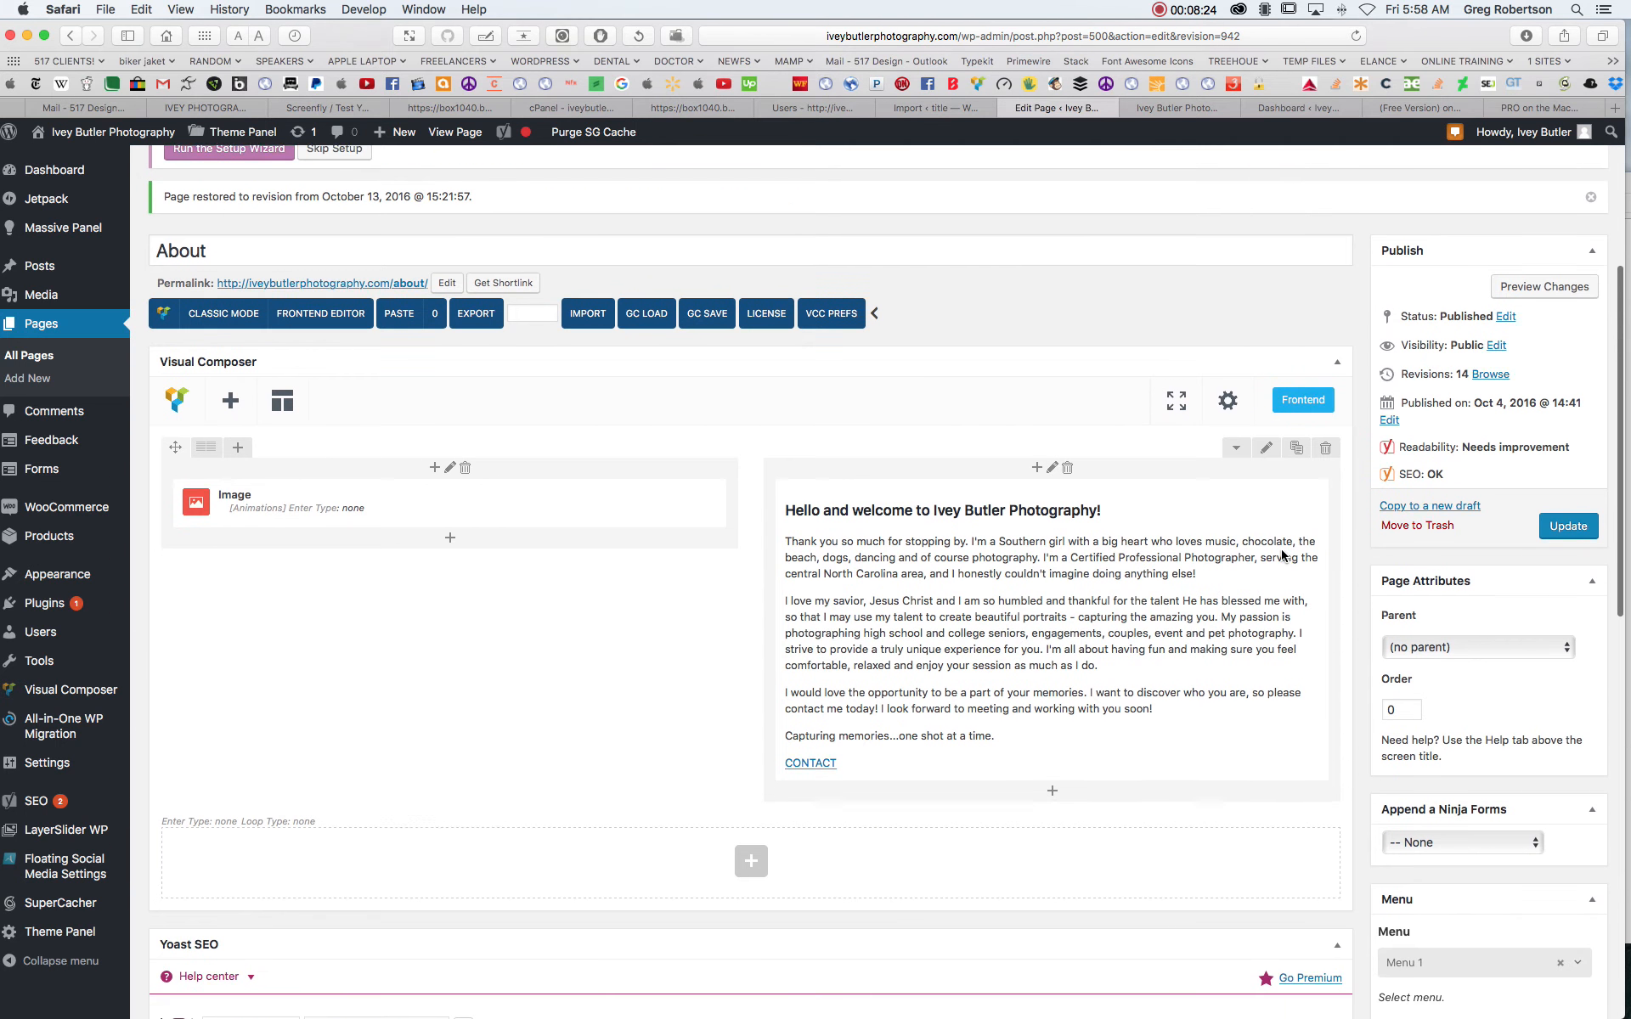